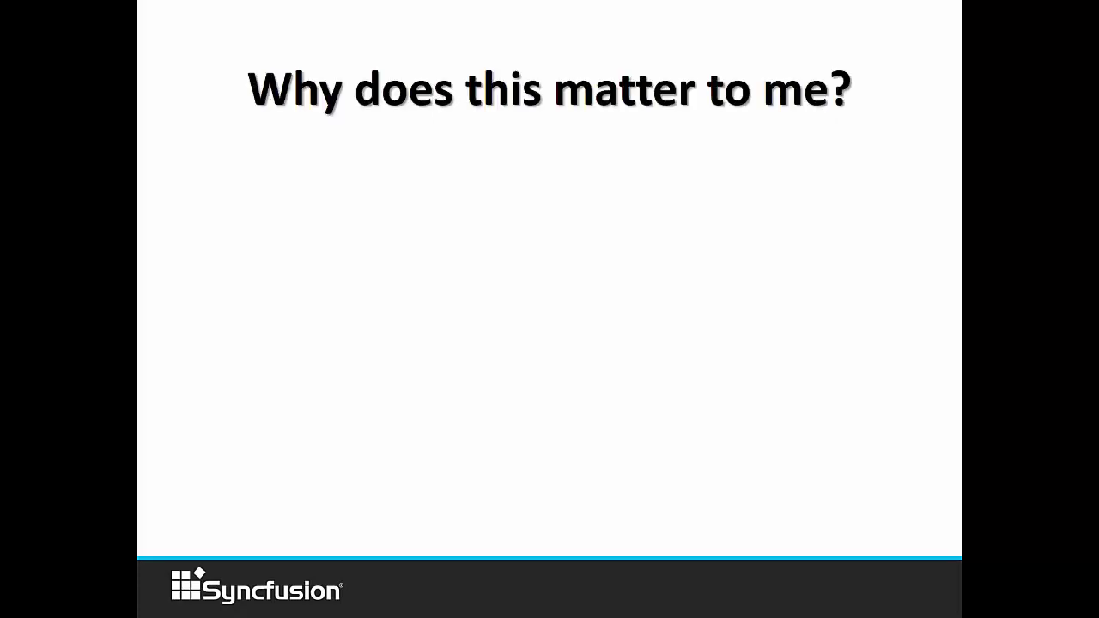
{"action": "key", "text": "Right"}
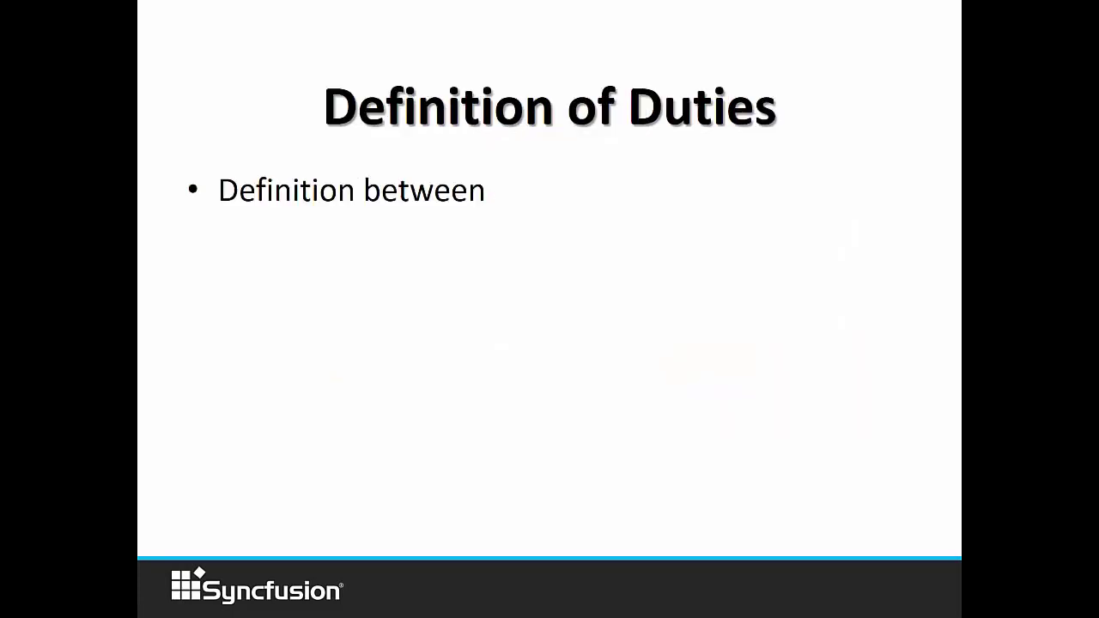
Move to the Definition of Duties slide and reveal the Portal Admin, Technical Admin and Power User roles.
{"action": "key", "text": "Right"}
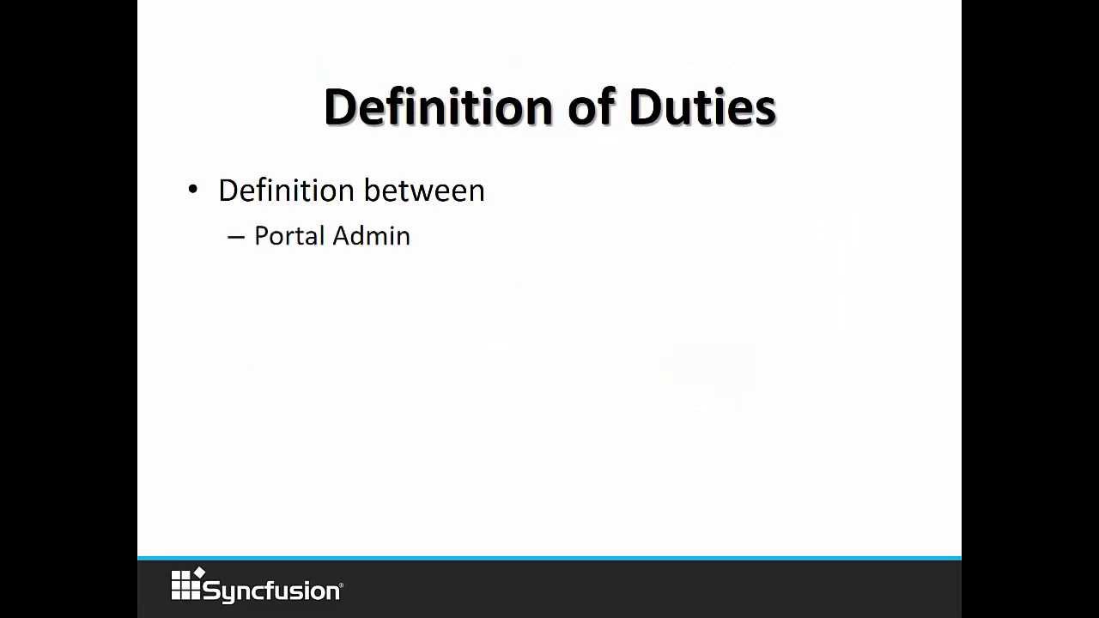
{"action": "key", "text": "Right"}
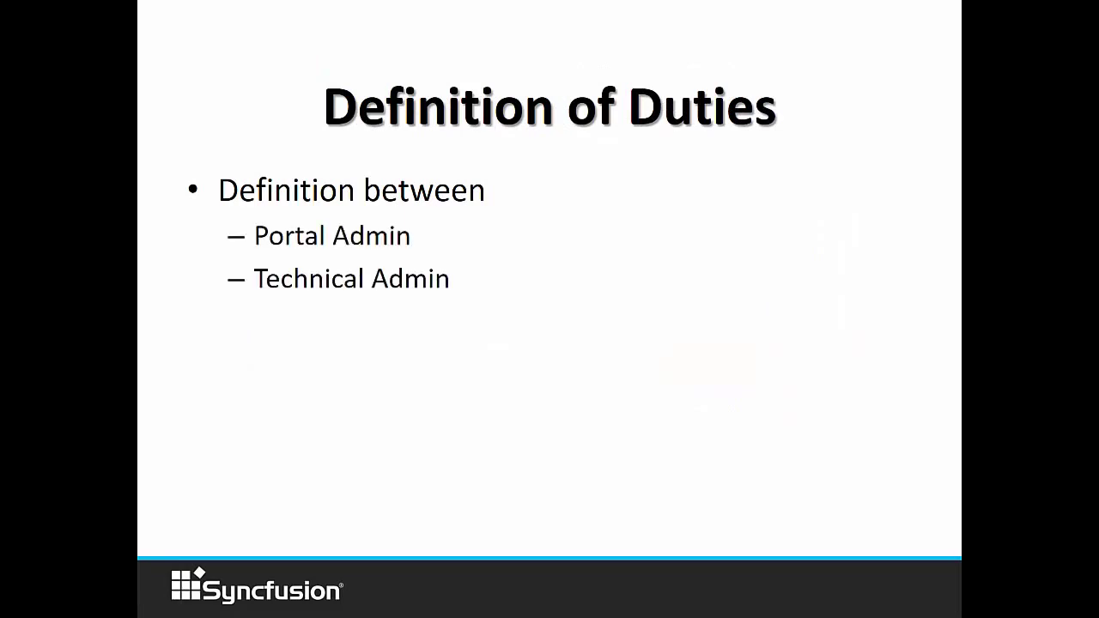
{"action": "key", "text": "Right"}
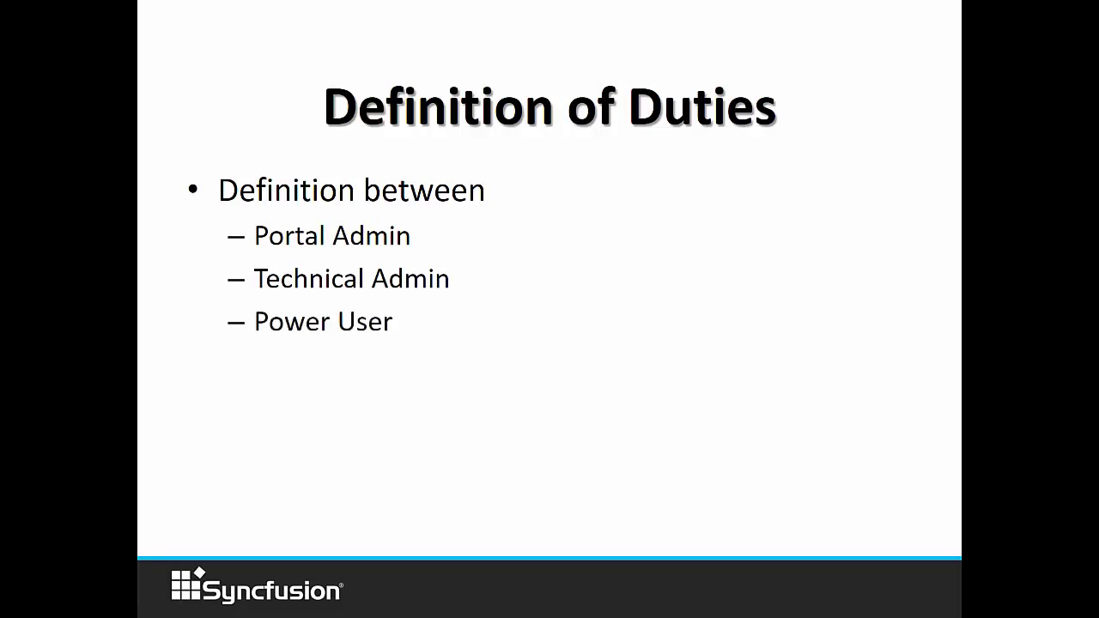
{"action": "key", "text": "Right"}
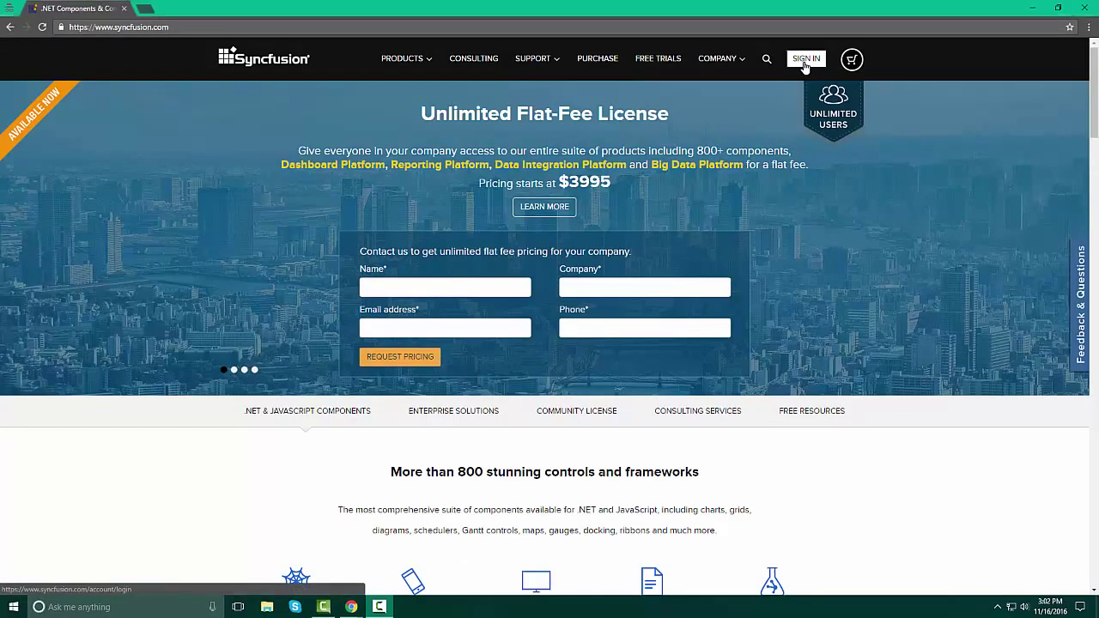
Sign in to Syncfusion with the account e-mail and password, with Keep me logged in ticked.
{"action": "left_click", "coordinate": [805, 62]}
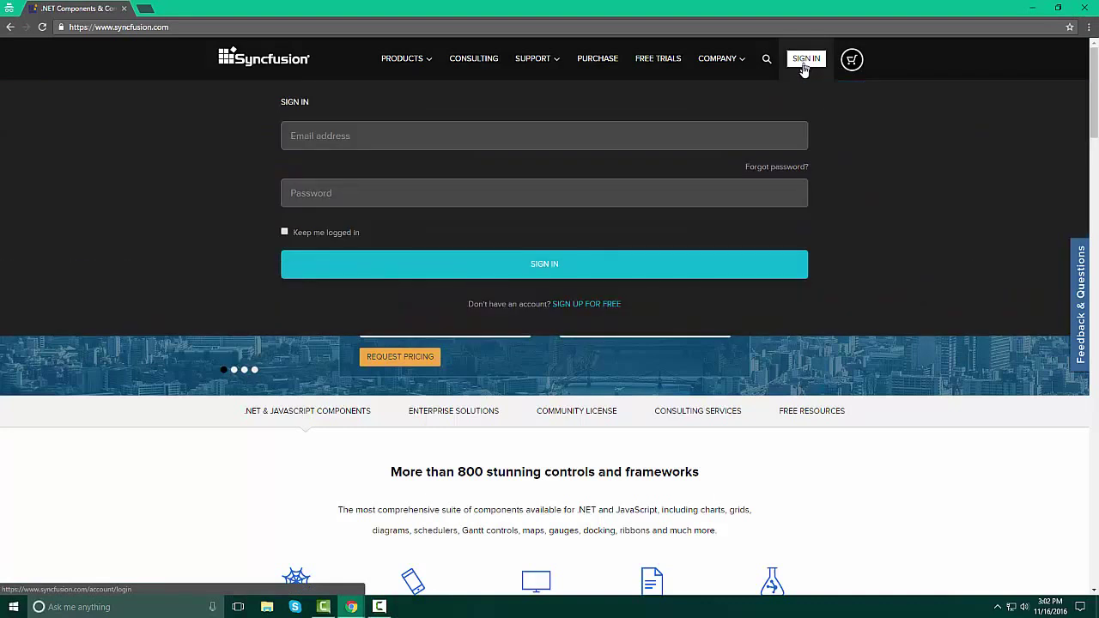
{"action": "left_click", "coordinate": [333, 135]}
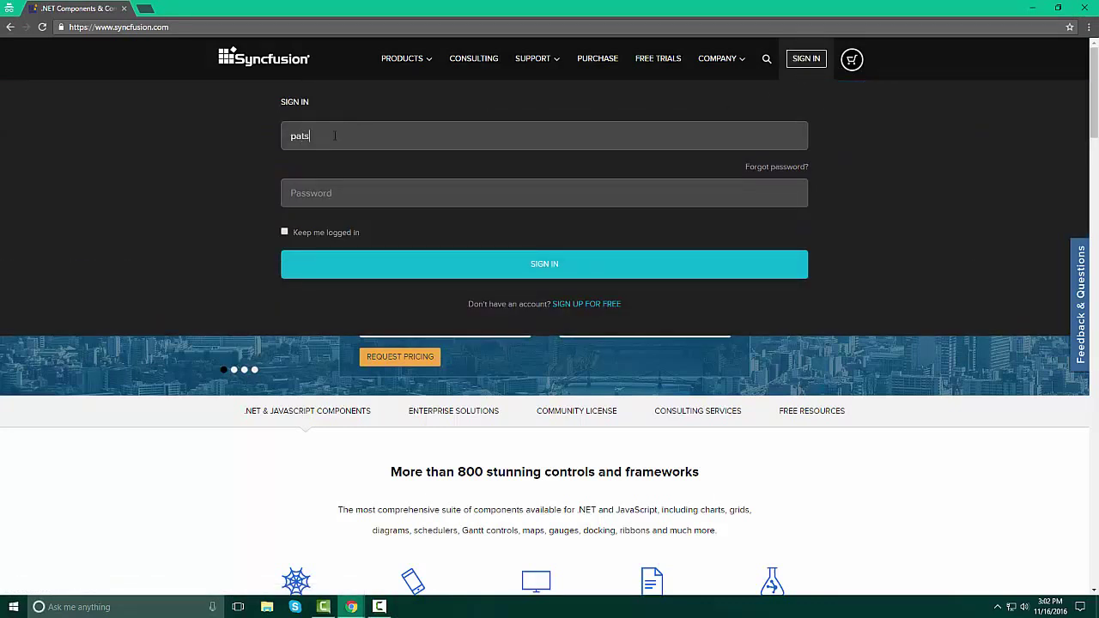
{"action": "key", "text": "Tab"}
{"action": "type", "text": "************"}
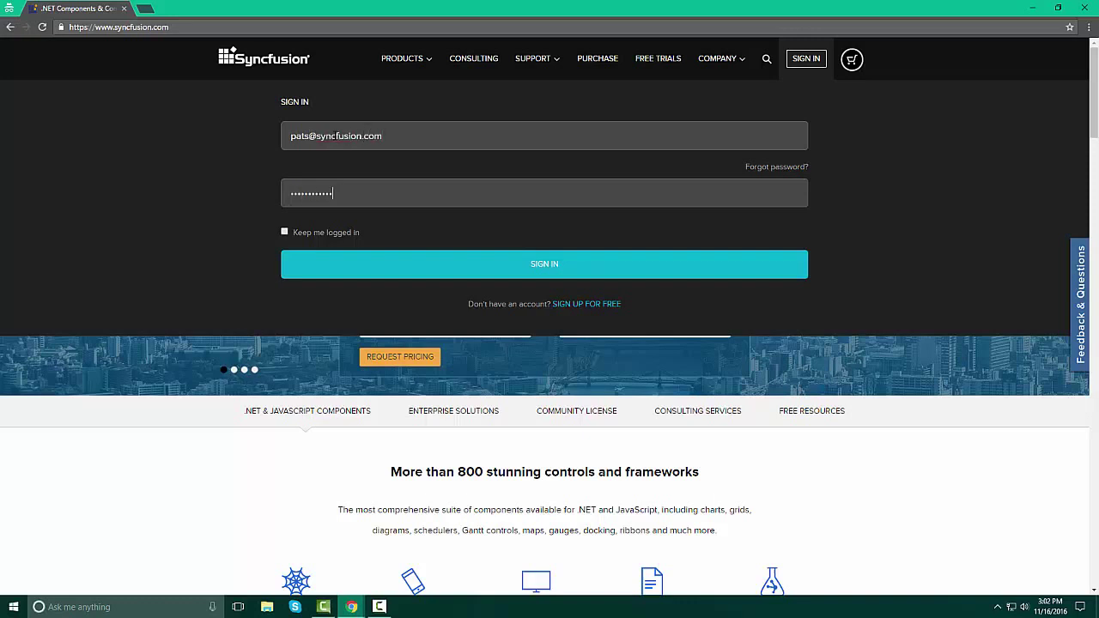
{"action": "left_click", "coordinate": [284, 235]}
{"action": "left_click", "coordinate": [542, 266]}
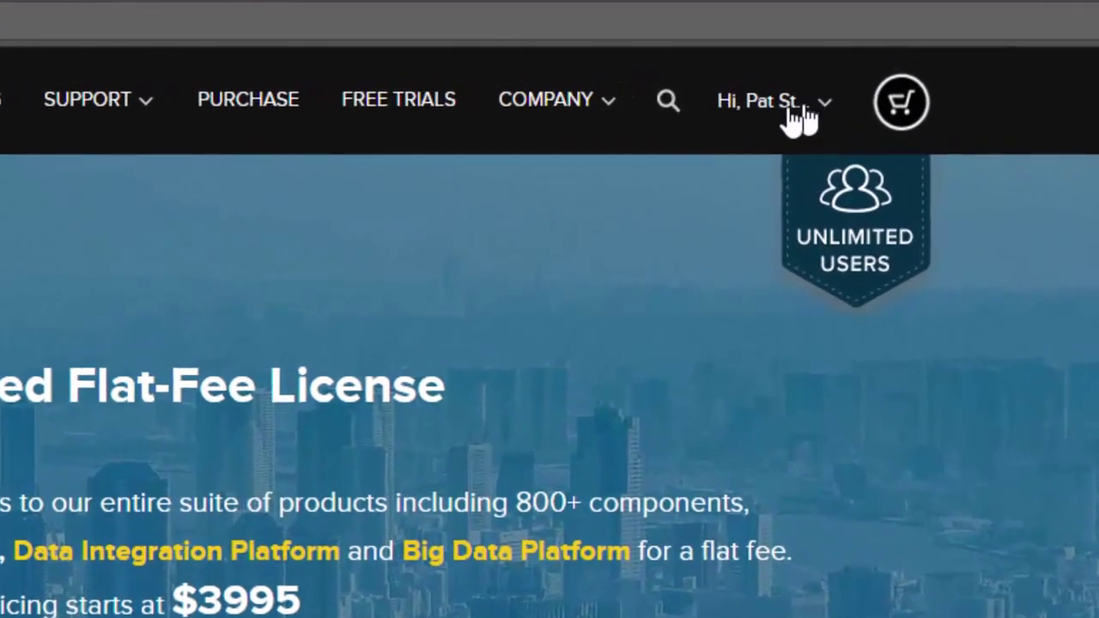
From My account, go to License Management and open the company portal's details.
{"action": "left_click", "coordinate": [760, 126]}
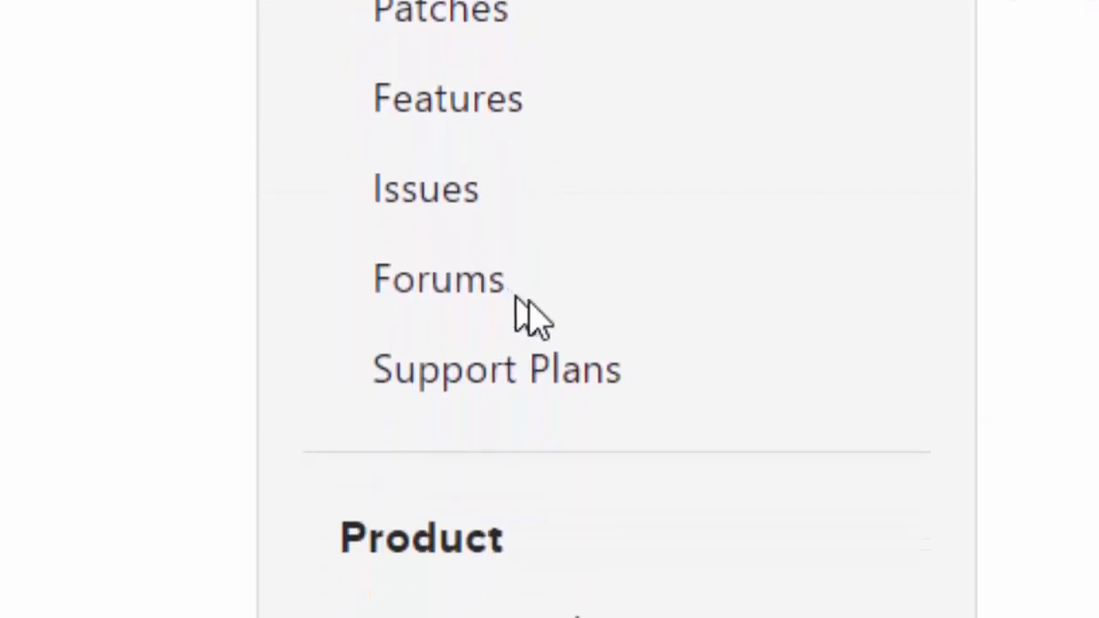
{"action": "scroll", "coordinate": [692, 331], "scroll_direction": "down", "scroll_amount": 2}
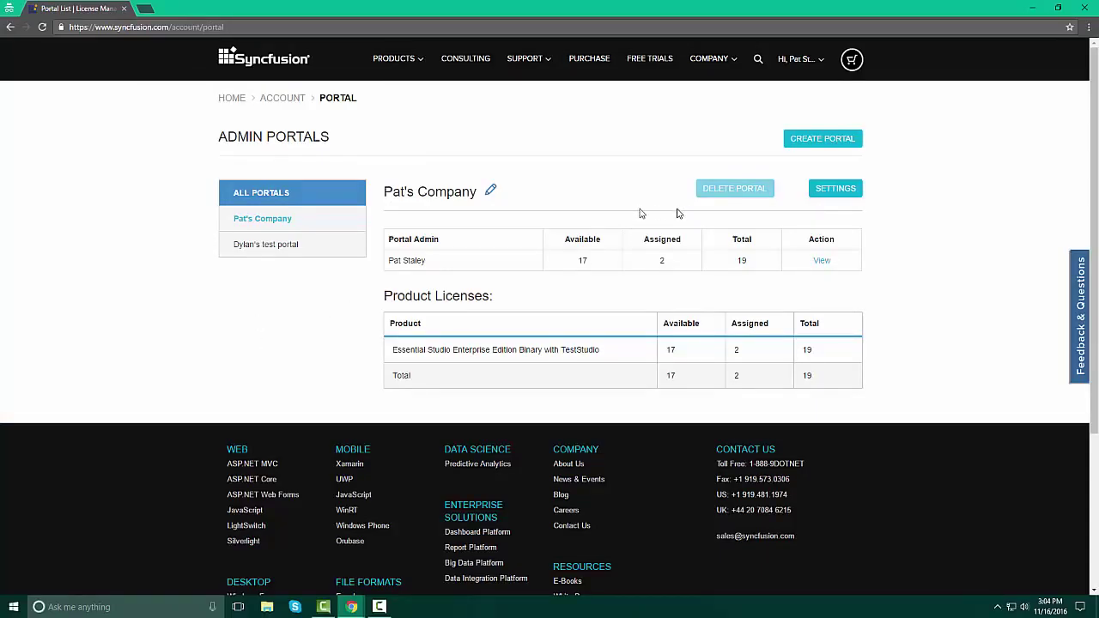
{"action": "left_click", "coordinate": [287, 222]}
Open the portal's Settings dialog and check the portal list, leaving the selection unchanged.
{"action": "left_click", "coordinate": [840, 190]}
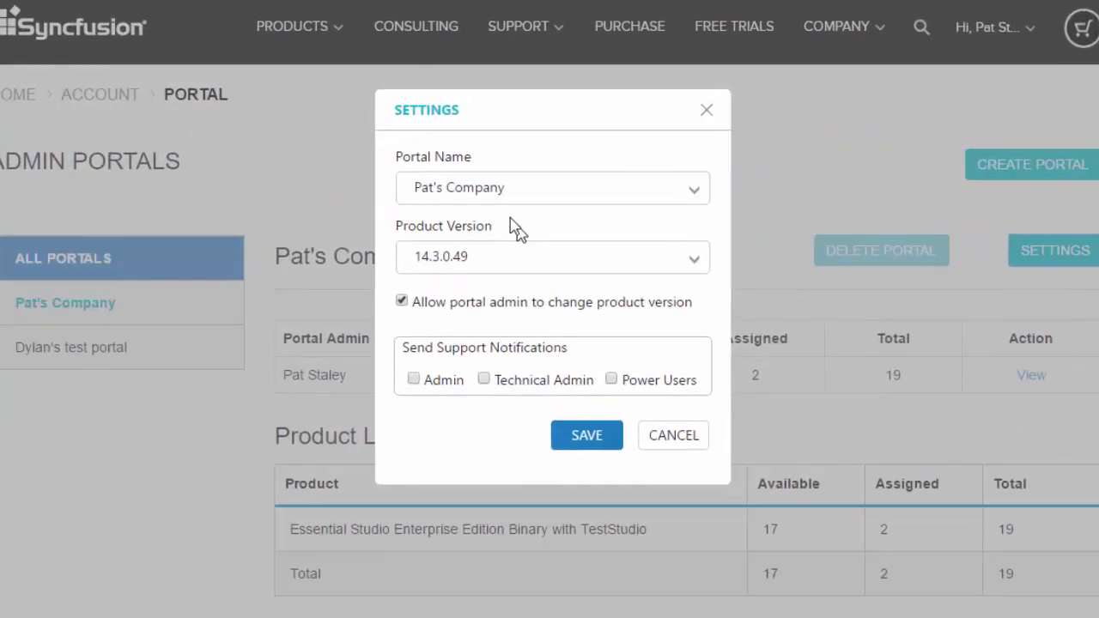
{"action": "left_click", "coordinate": [556, 197]}
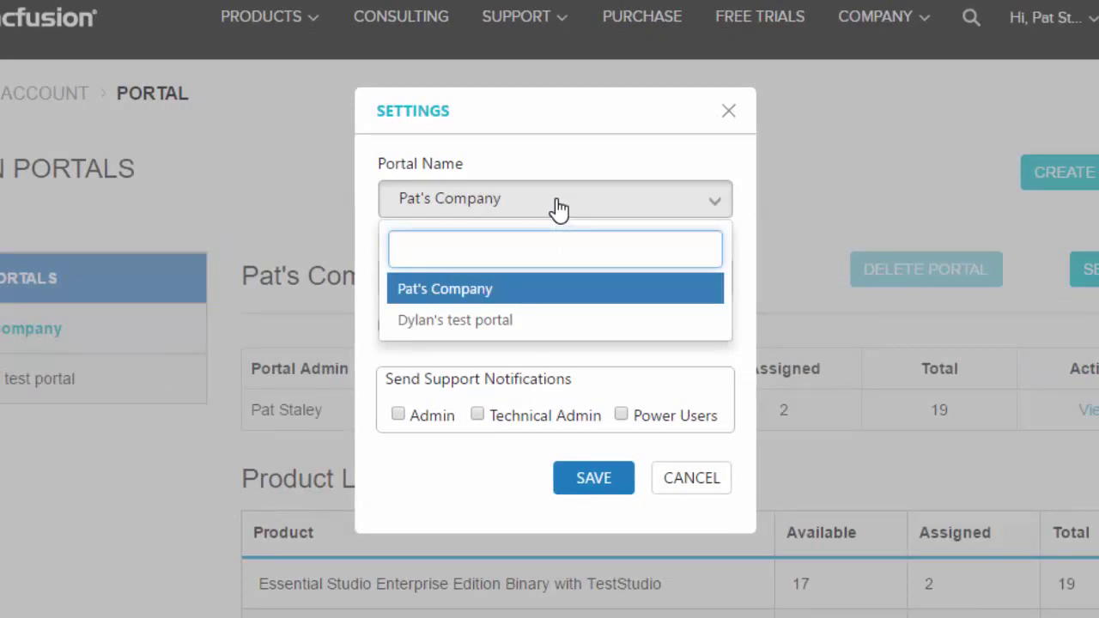
{"action": "left_click", "coordinate": [582, 163]}
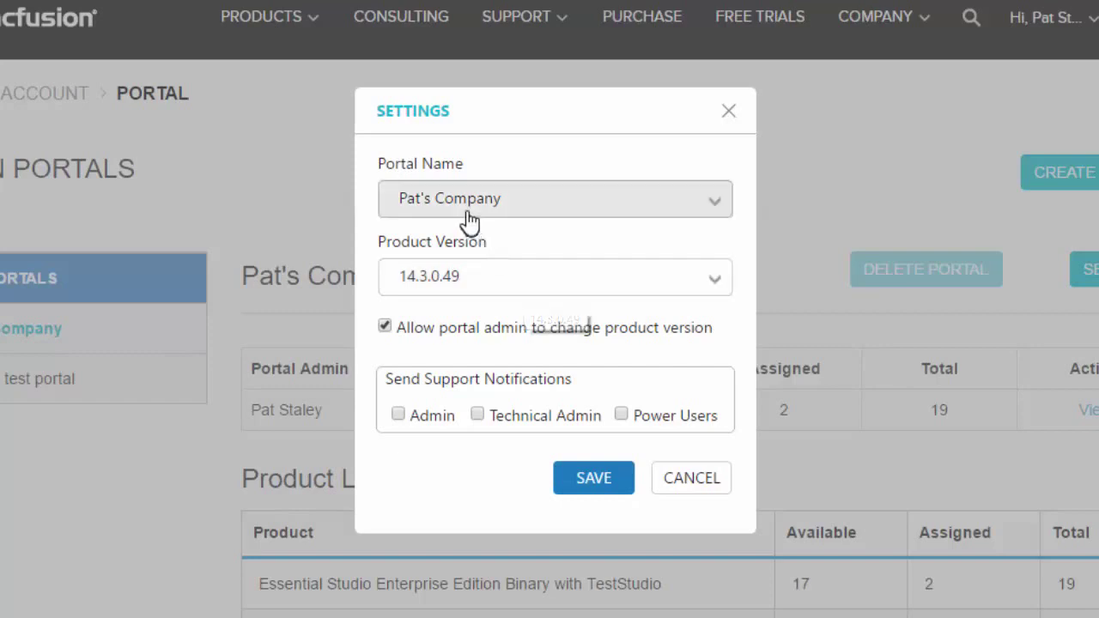
Browse the Product Version list, from 14.4.0.15 down to 13.2.0.29.
{"action": "left_click", "coordinate": [511, 295]}
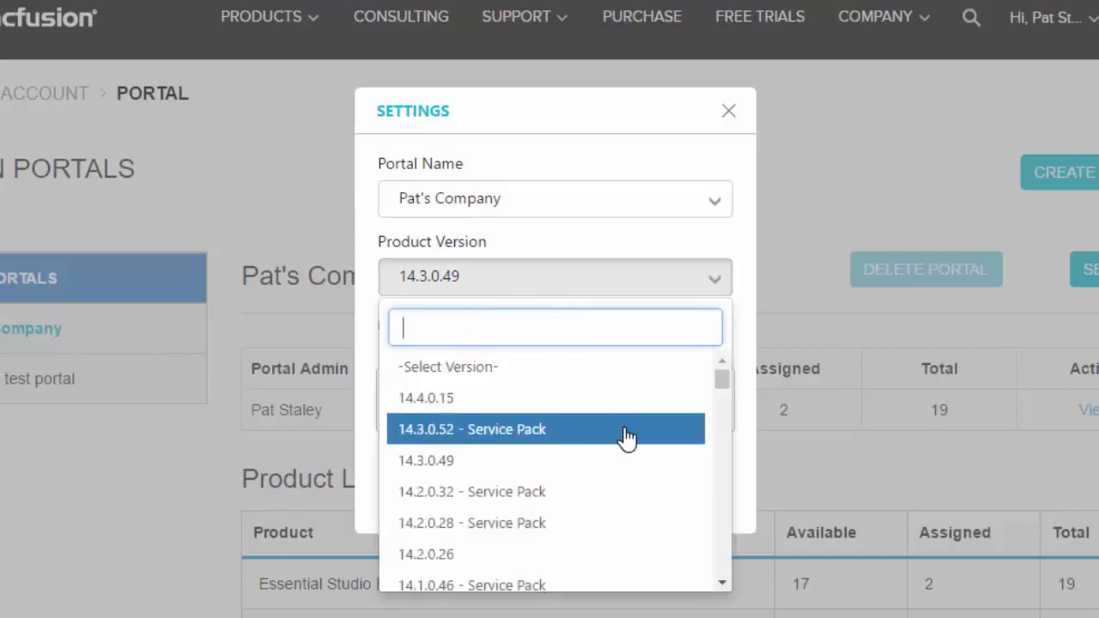
{"action": "scroll", "coordinate": [639, 432], "scroll_direction": "down", "scroll_amount": 5}
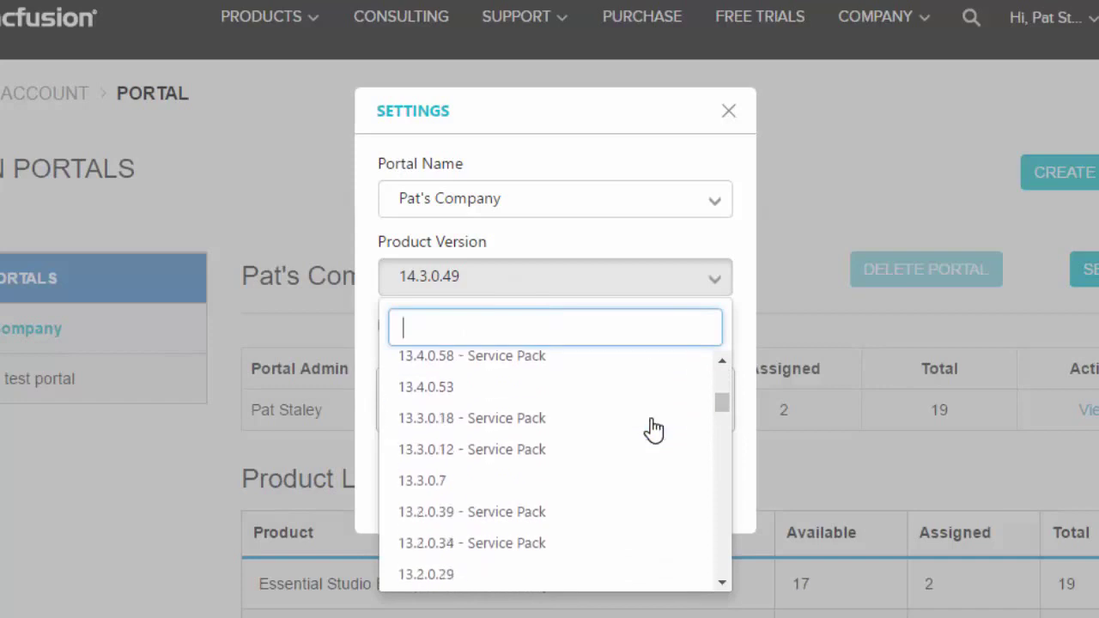
{"action": "scroll", "coordinate": [653, 430], "scroll_direction": "down", "scroll_amount": 2}
{"action": "scroll", "coordinate": [653, 429], "scroll_direction": "up", "scroll_amount": 5}
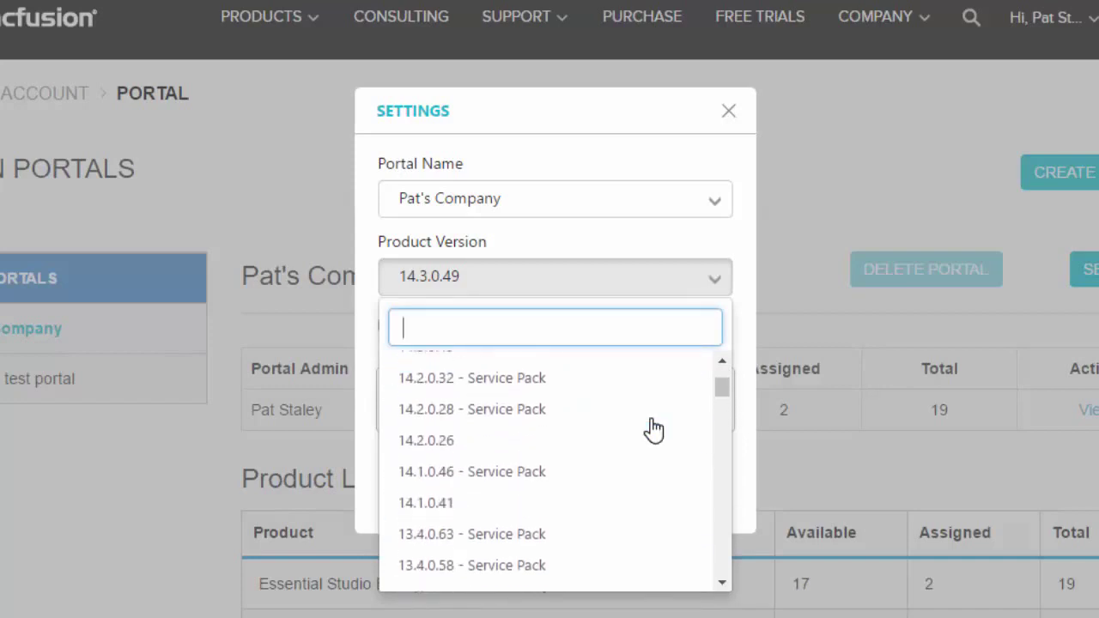
{"action": "scroll", "coordinate": [652, 429], "scroll_direction": "up", "scroll_amount": 1}
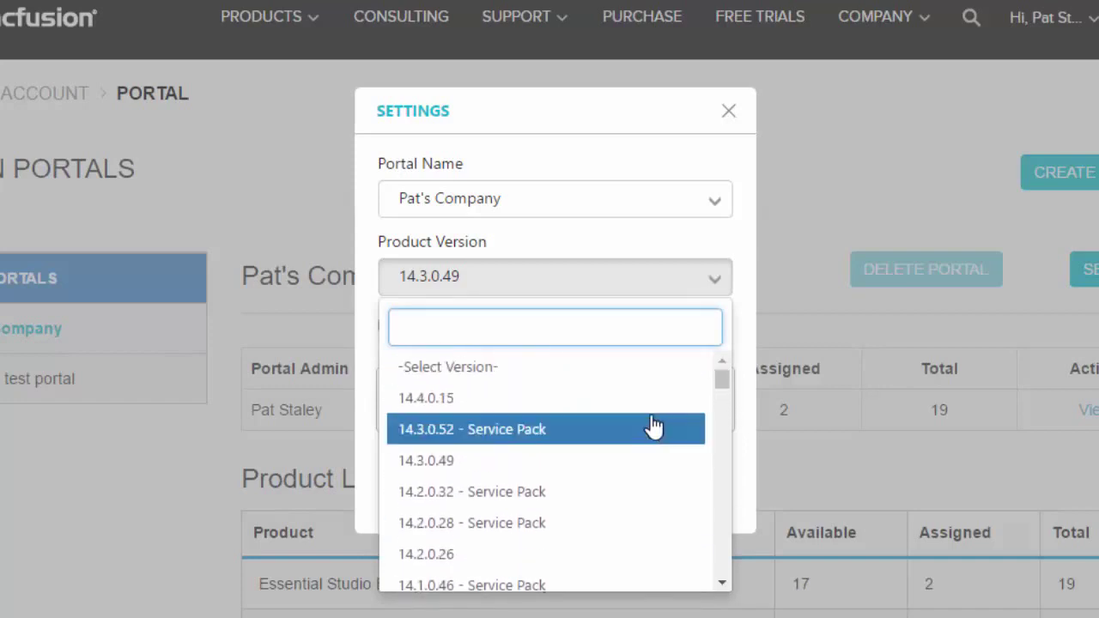
Keep version 14.3.0.49 and leave Technical Admin and Power Users support notifications unticked.
{"action": "left_click", "coordinate": [703, 232]}
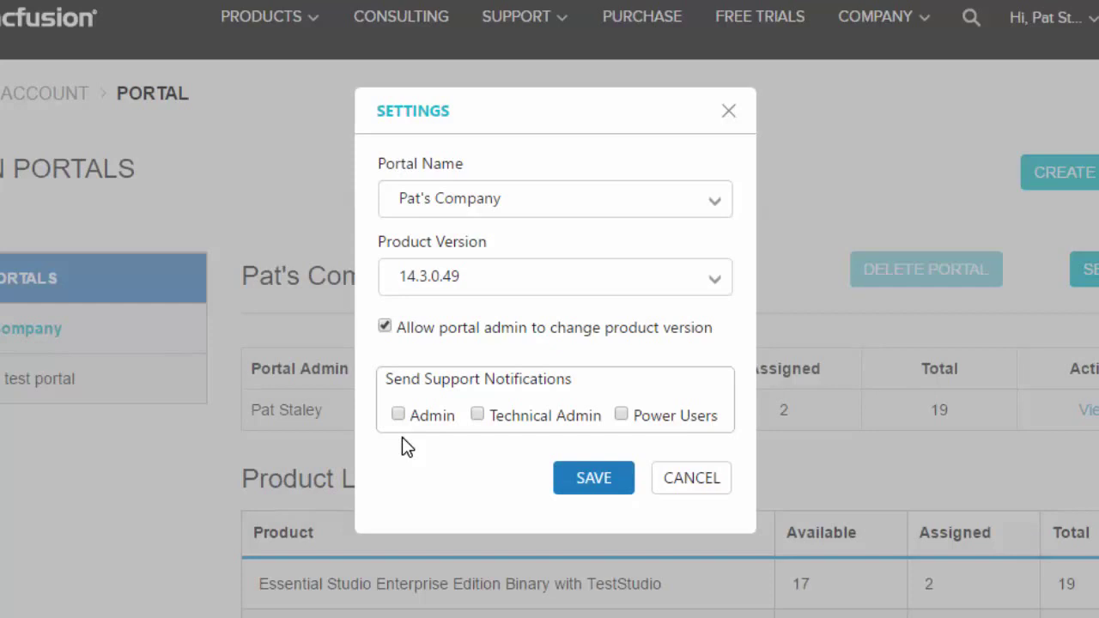
{"action": "left_click", "coordinate": [478, 414]}
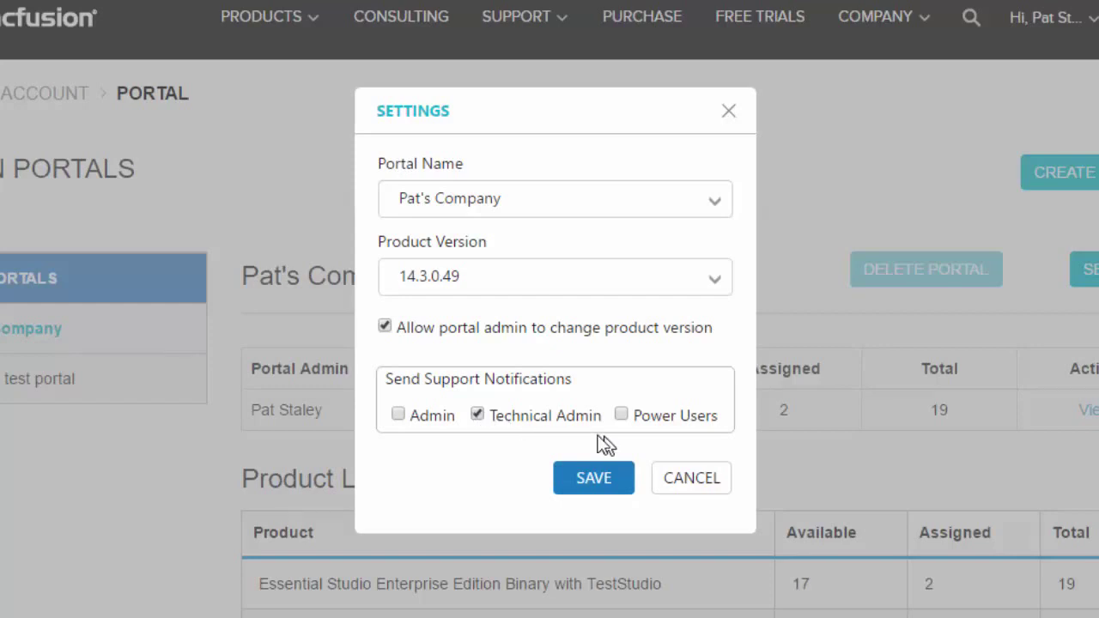
{"action": "left_click", "coordinate": [477, 415]}
{"action": "left_click", "coordinate": [621, 416]}
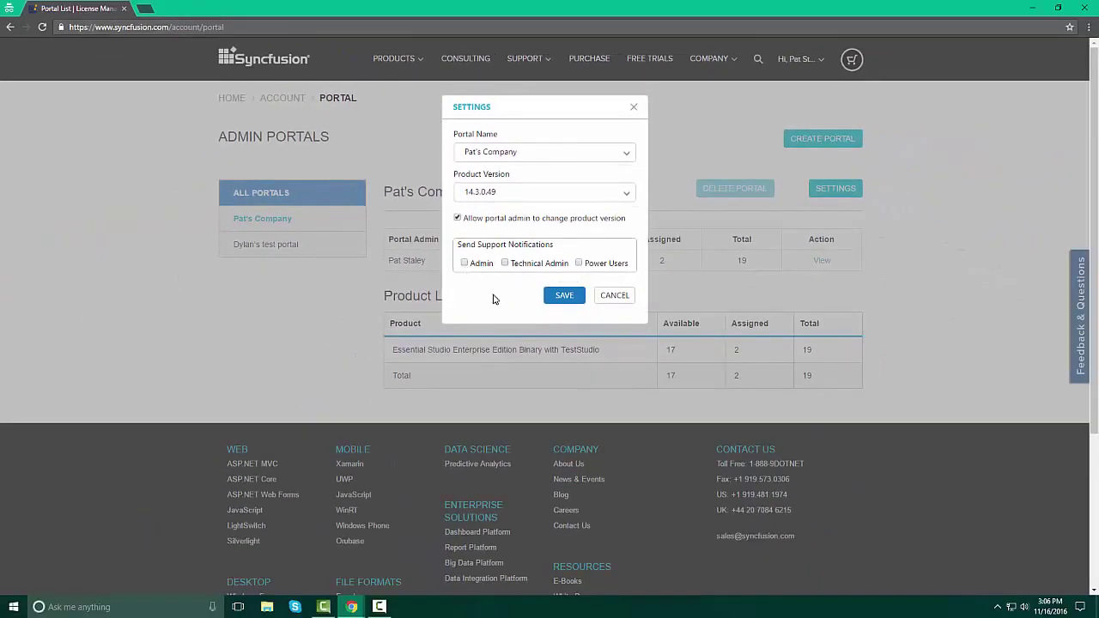
Close the settings, open the company's License Management page, and expand the Create > New User options.
{"action": "left_click", "coordinate": [624, 301]}
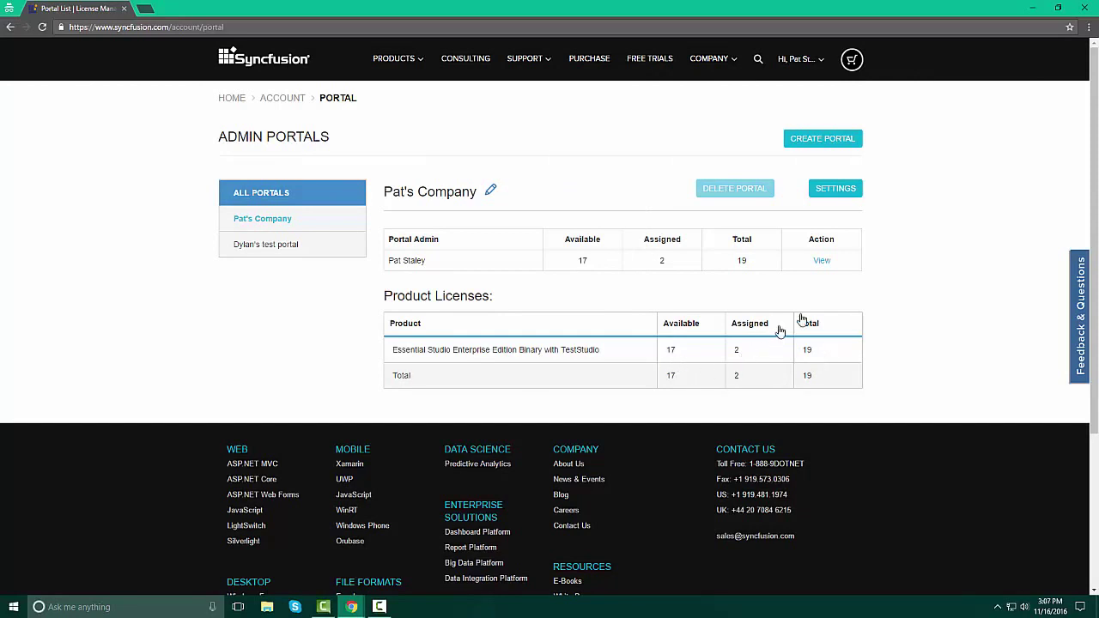
{"action": "left_click", "coordinate": [823, 262]}
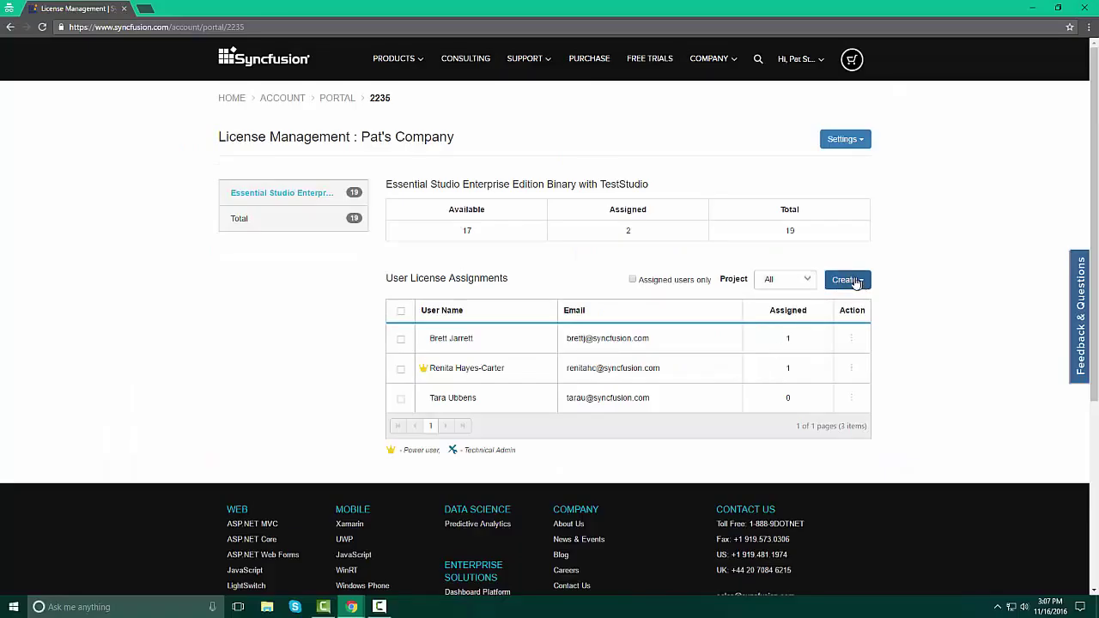
{"action": "left_click", "coordinate": [853, 281]}
{"action": "mouse_move", "coordinate": [825, 304]}
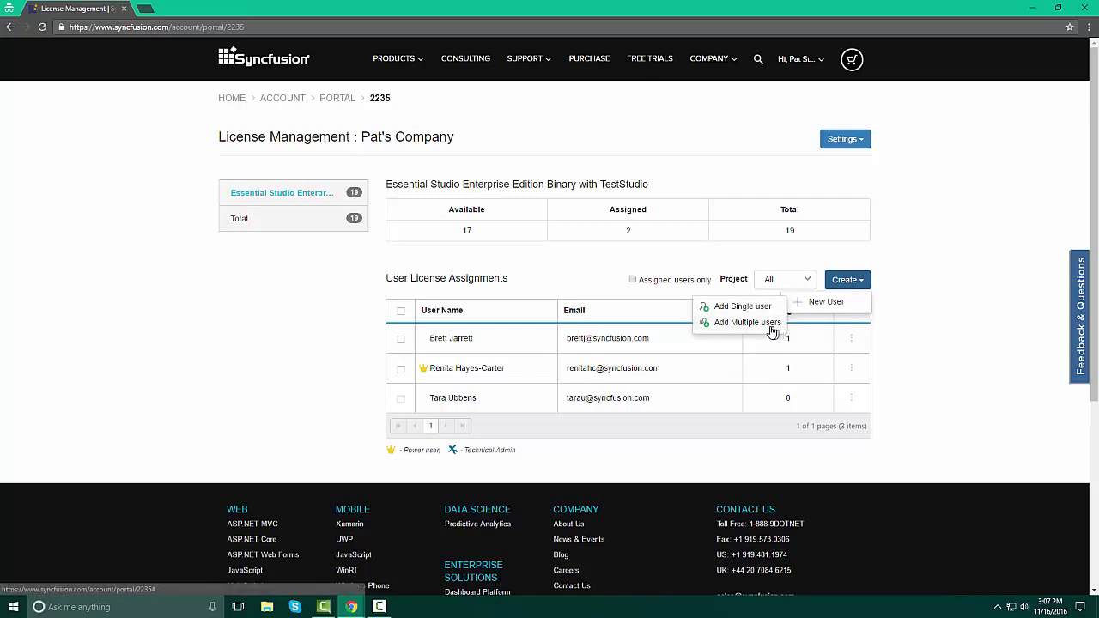
Choose Add Multiple users, download the Excel template, and open Template.xls.
{"action": "left_click", "coordinate": [765, 330]}
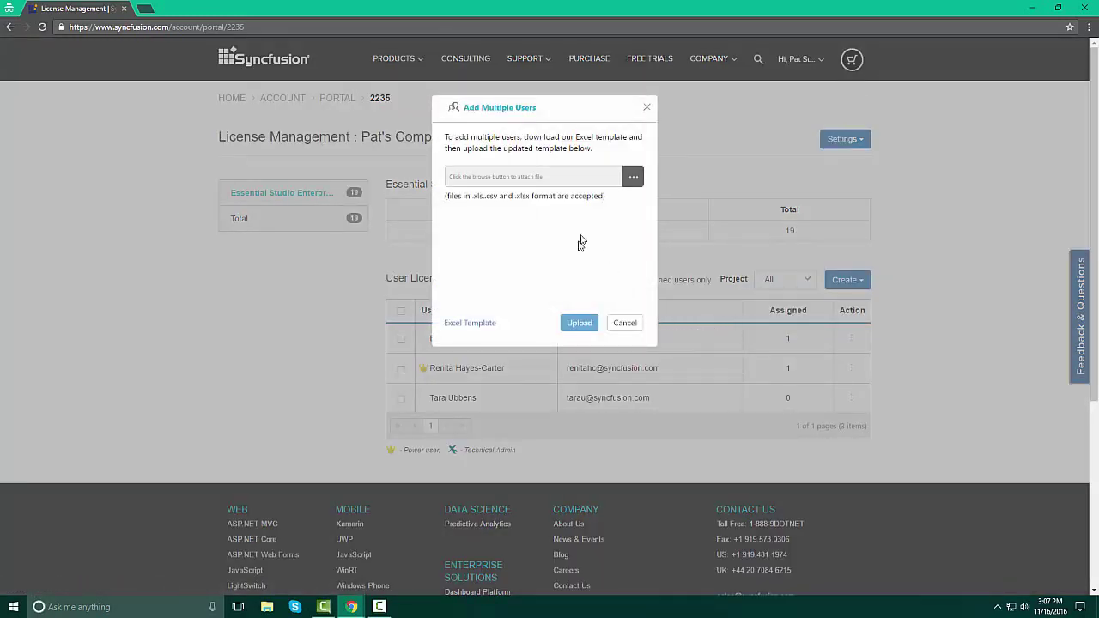
{"action": "left_click", "coordinate": [477, 324]}
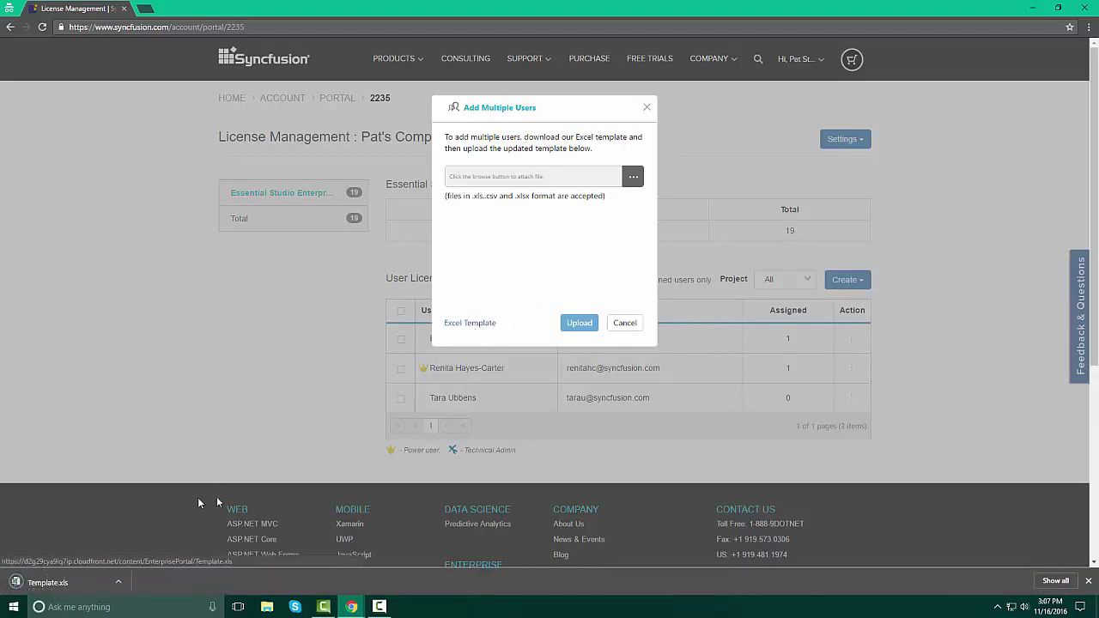
{"action": "left_click", "coordinate": [50, 591]}
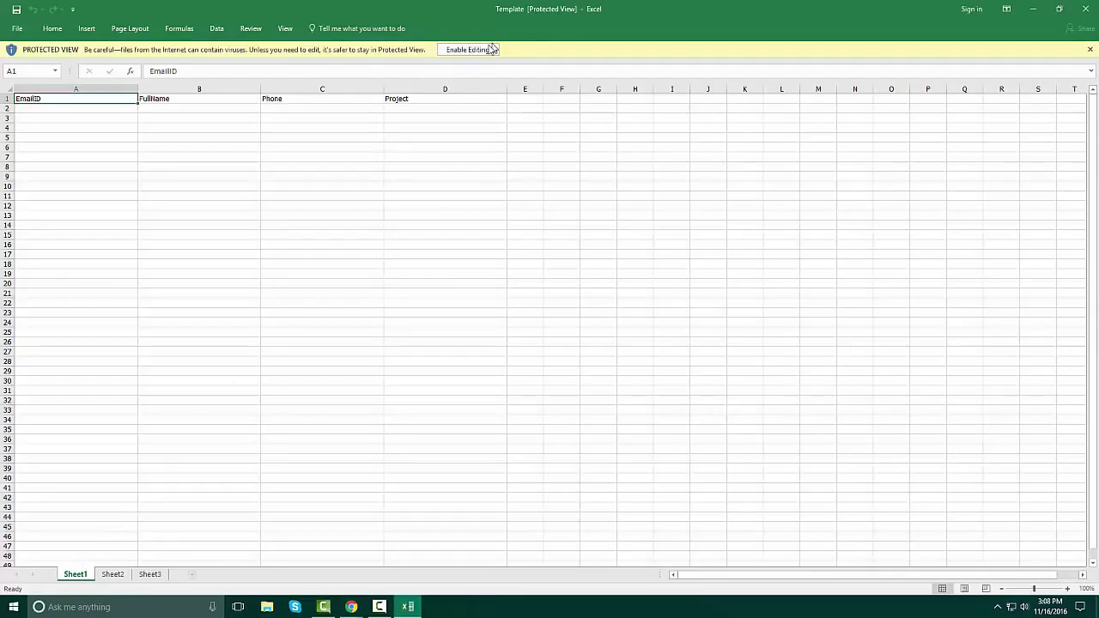
Enable editing on the template, review its EmailID, FullName, Phone and Project columns, then close Excel.
{"action": "left_click", "coordinate": [486, 49]}
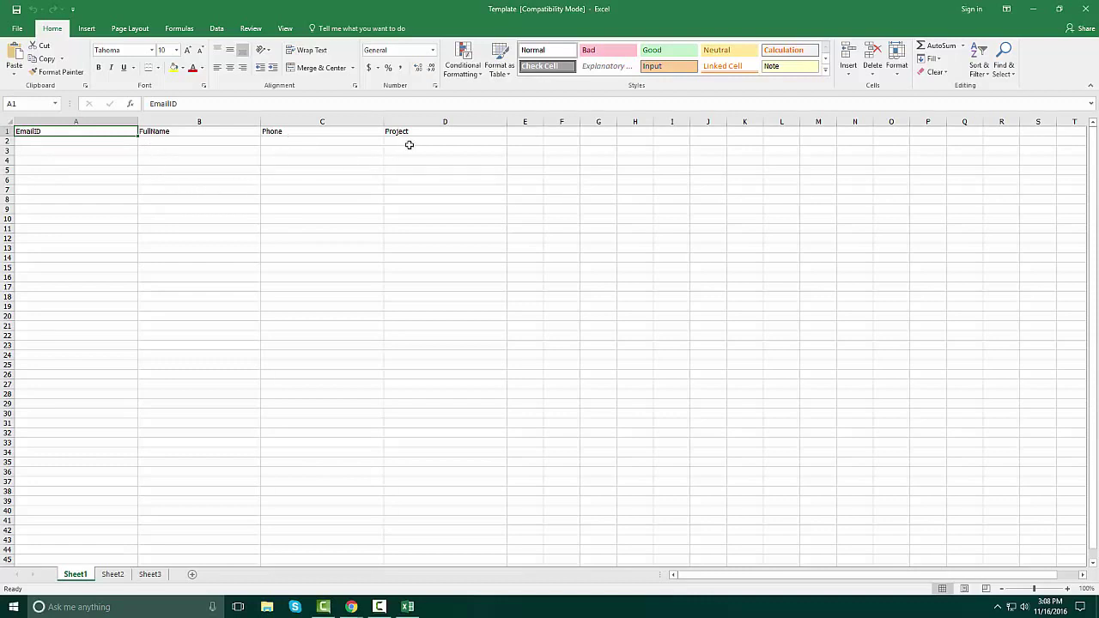
{"action": "left_click", "coordinate": [1085, 8]}
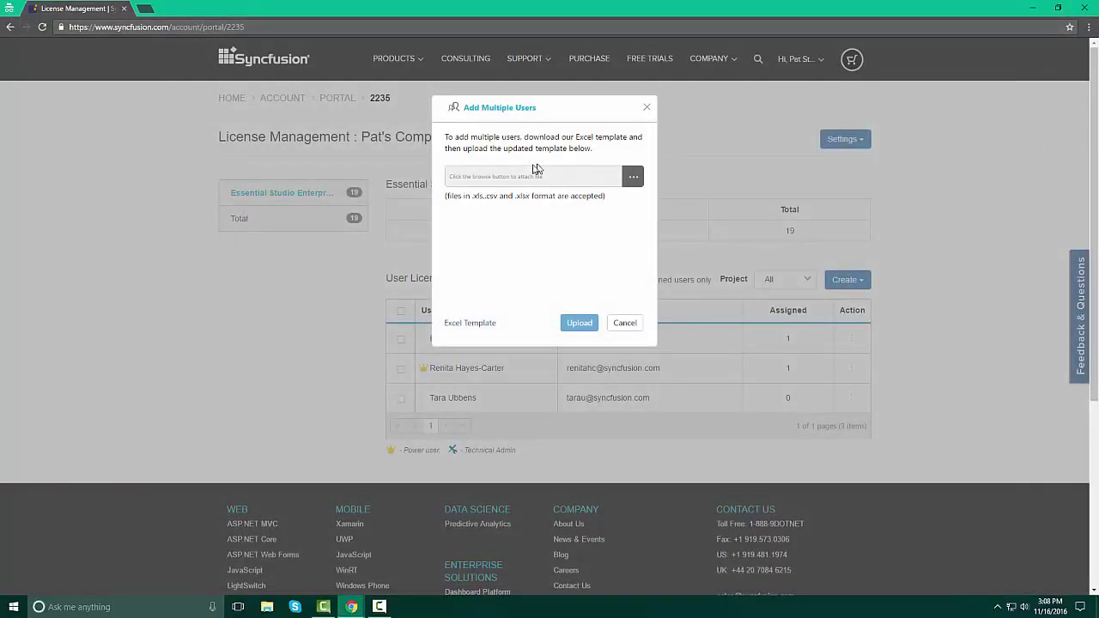
Cancel the file browse dialog and close the Add Multiple Users form without uploading.
{"action": "left_click", "coordinate": [632, 178]}
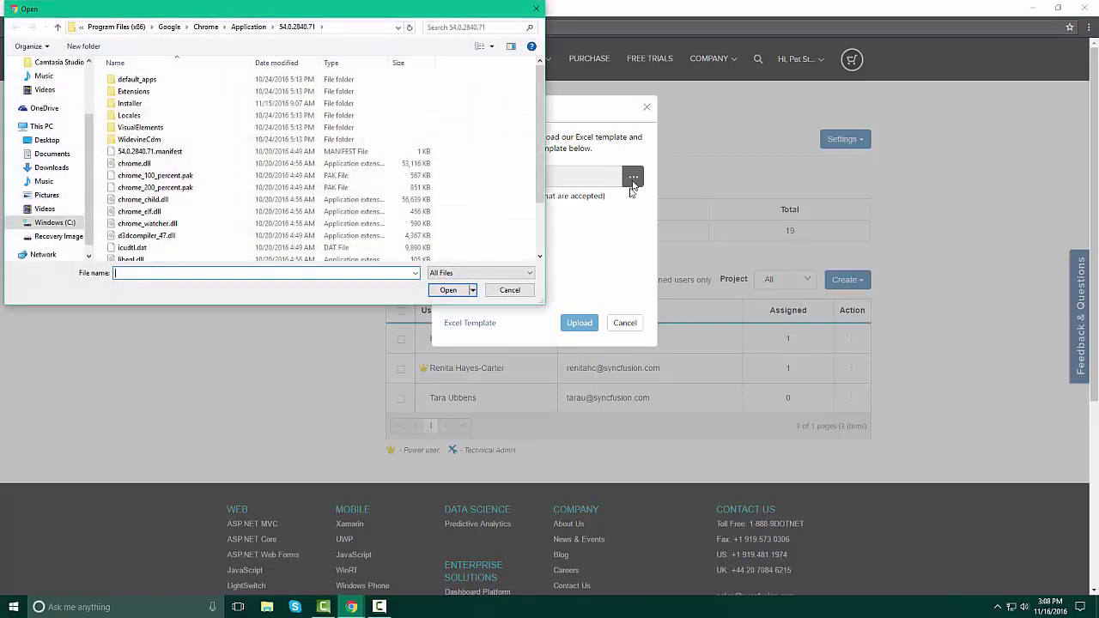
{"action": "left_click", "coordinate": [509, 290]}
{"action": "left_click", "coordinate": [624, 322]}
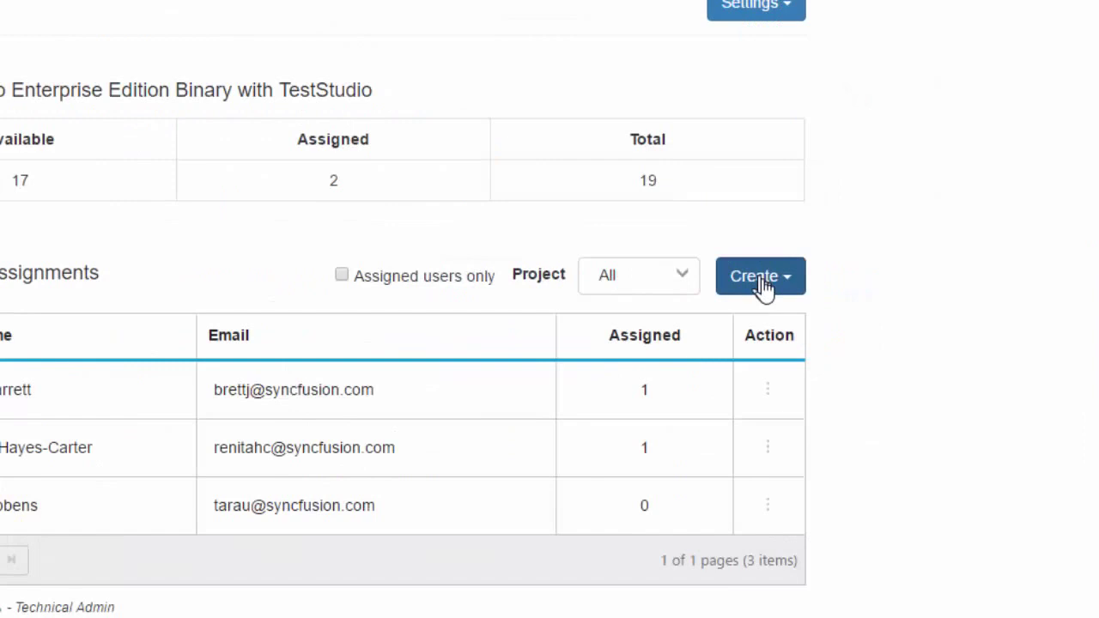
Add a single user with their full name, e-mail address and phone number to Test 1 Project.
{"action": "left_click", "coordinate": [763, 286]}
{"action": "mouse_move", "coordinate": [716, 319]}
{"action": "left_click", "coordinate": [207, 329]}
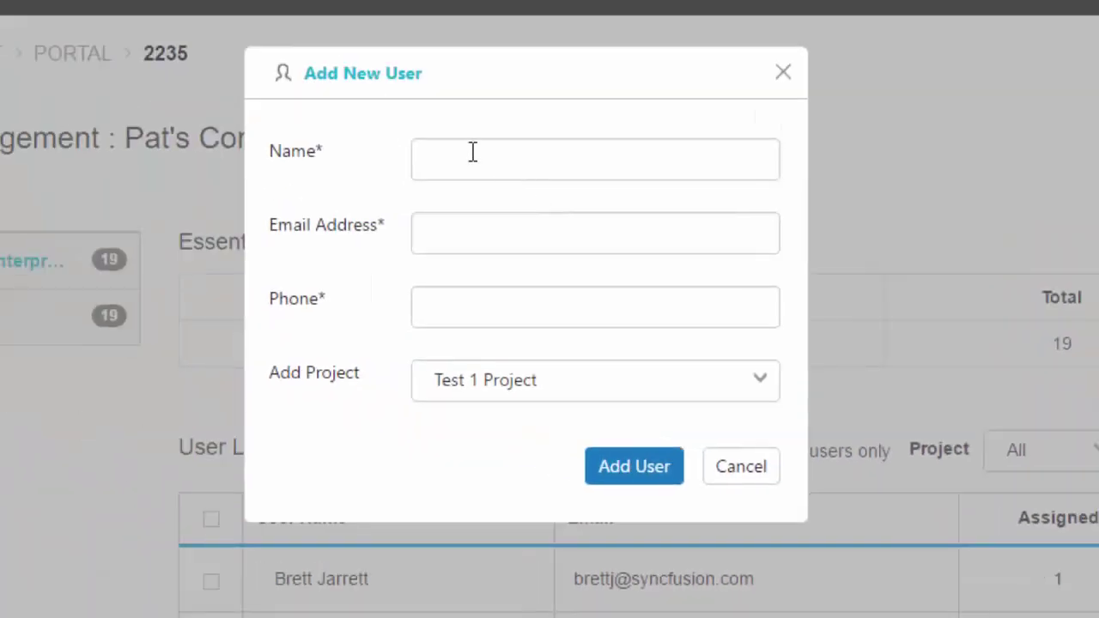
{"action": "left_click", "coordinate": [478, 155]}
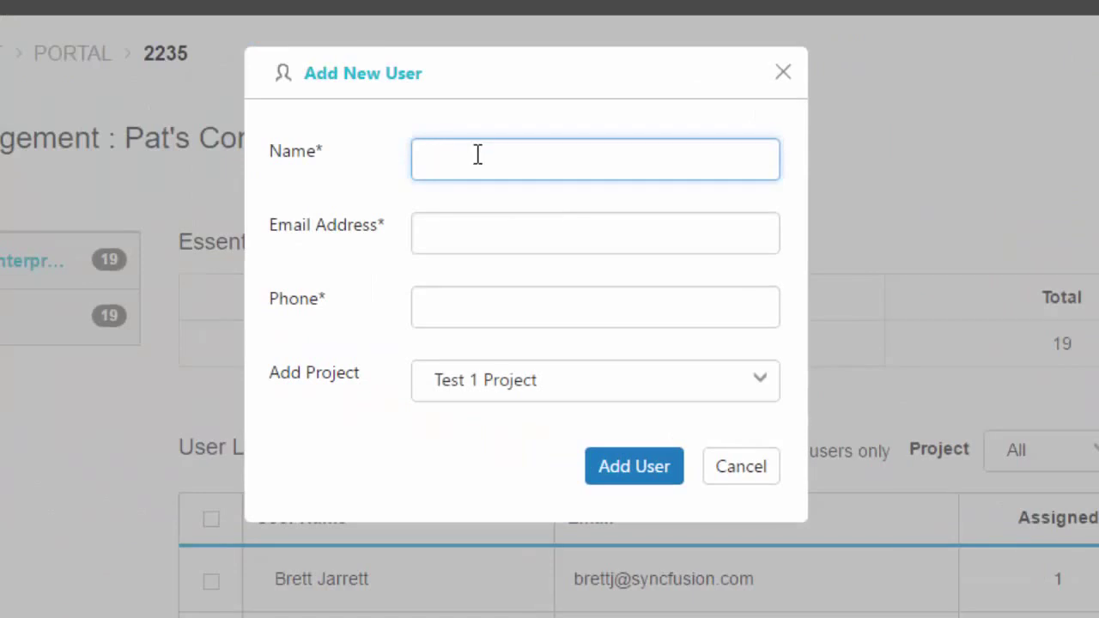
{"action": "left_click", "coordinate": [587, 245]}
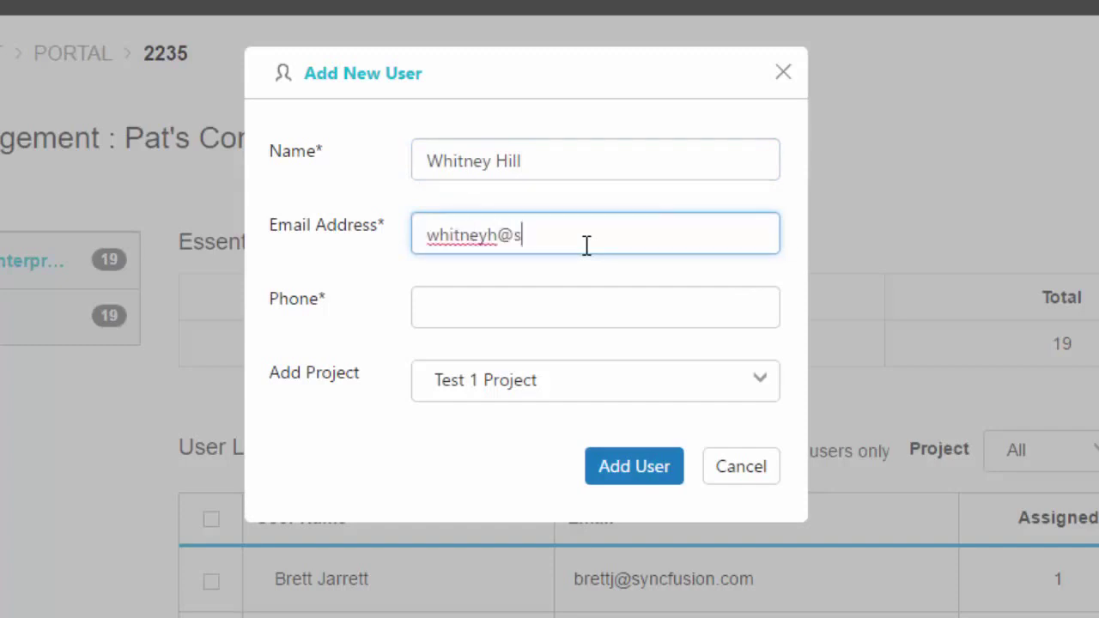
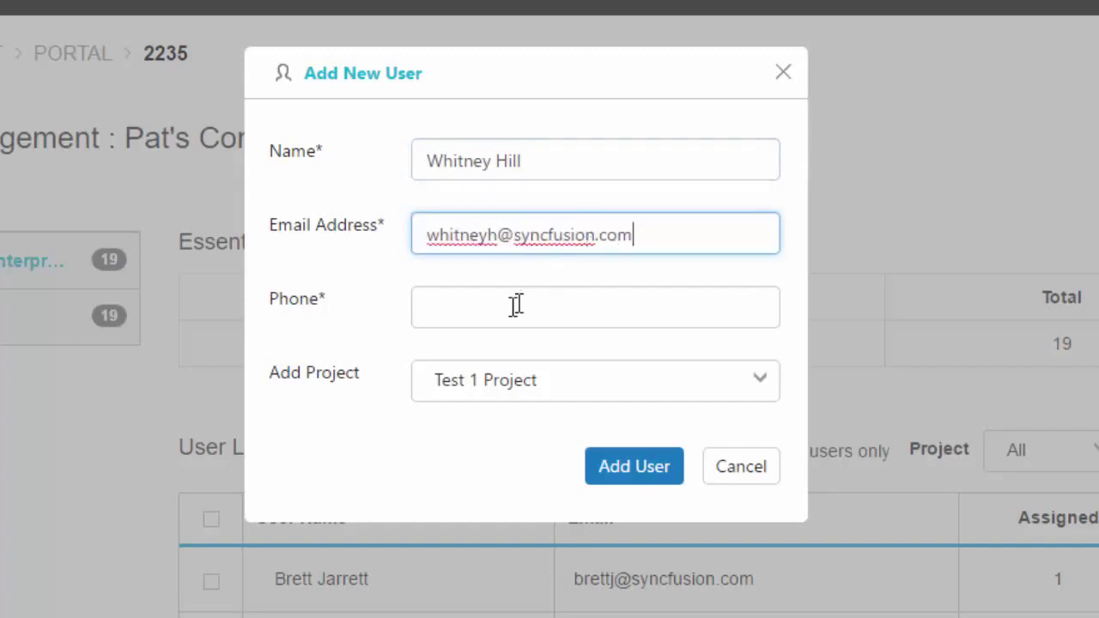
{"action": "left_click", "coordinate": [519, 310]}
{"action": "type", "text": "5555555555"}
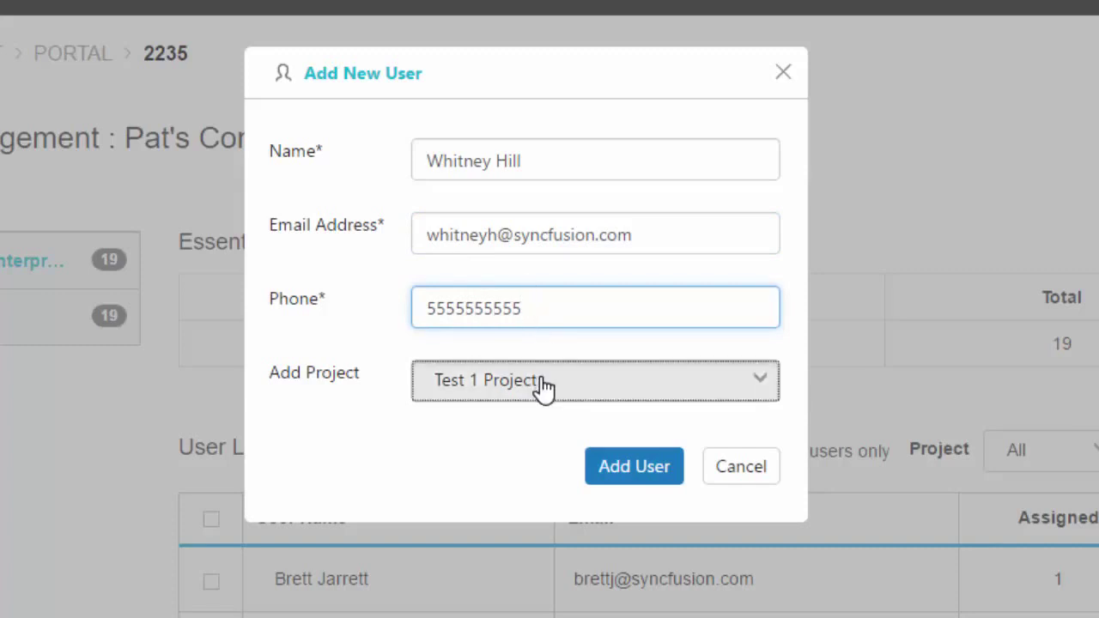
{"action": "left_click", "coordinate": [543, 387]}
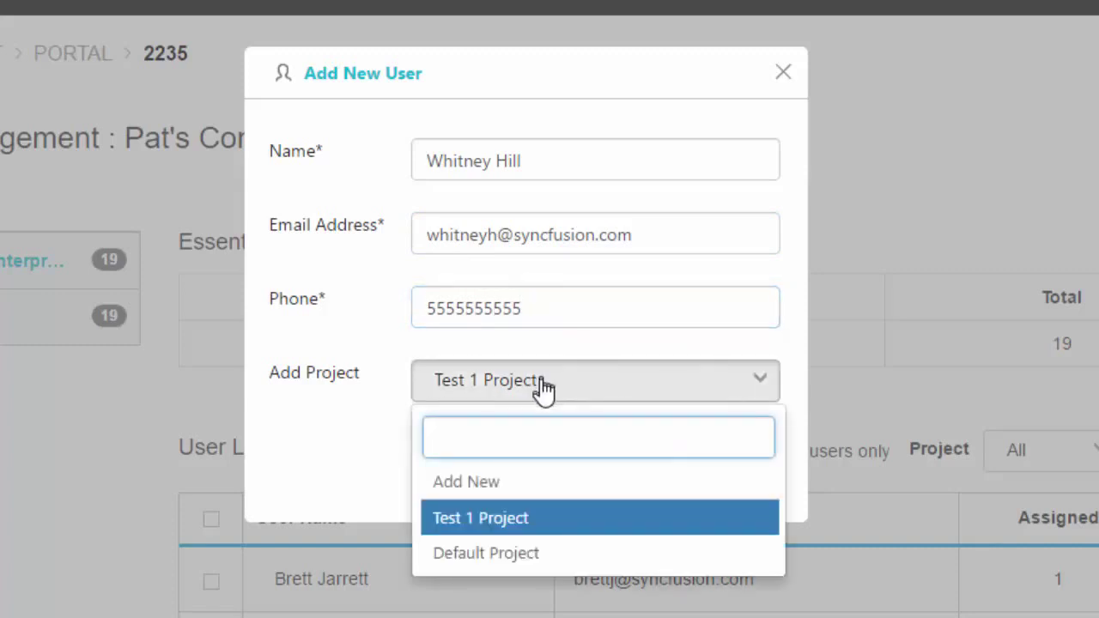
{"action": "left_click", "coordinate": [522, 524]}
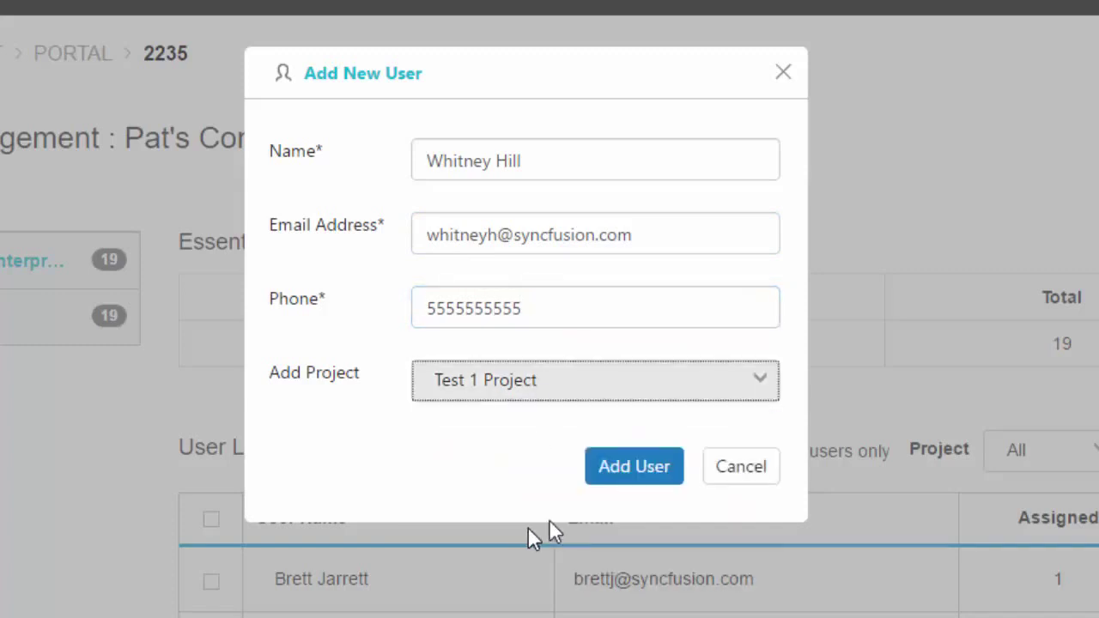
{"action": "left_click", "coordinate": [634, 466]}
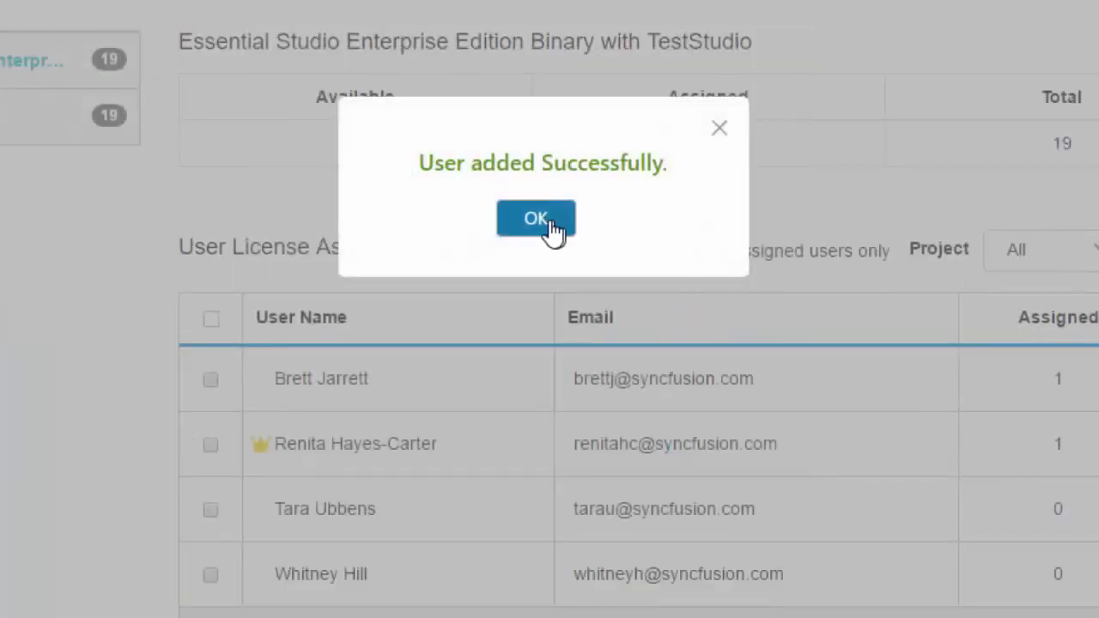
Edit the new fourth user's row to assign 1 license and confirm the increase.
{"action": "left_click", "coordinate": [540, 229]}
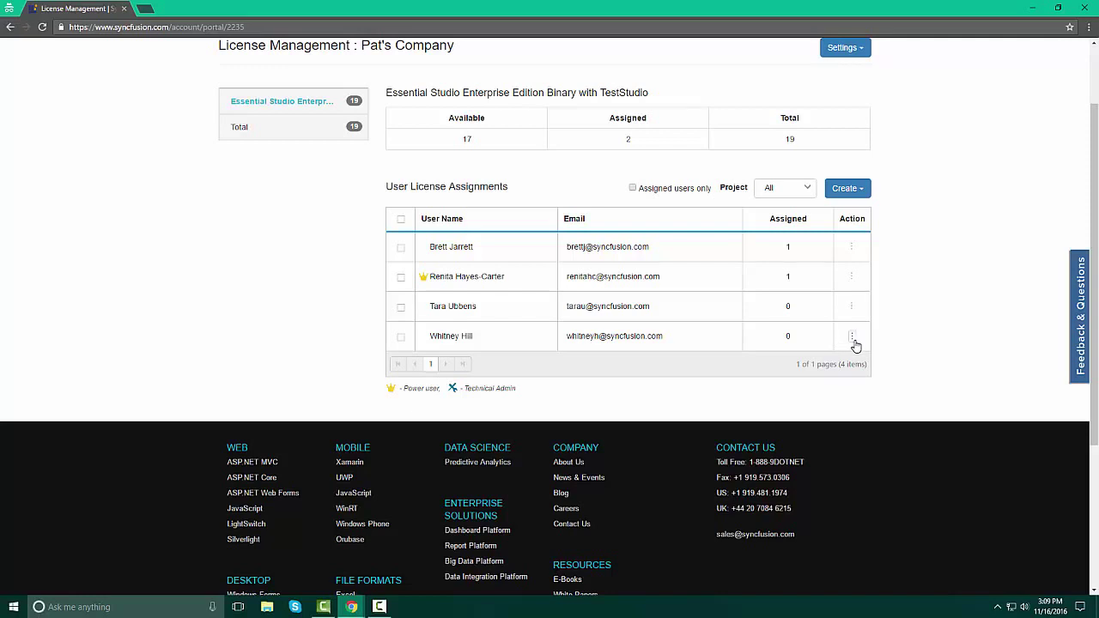
{"action": "left_click", "coordinate": [854, 342]}
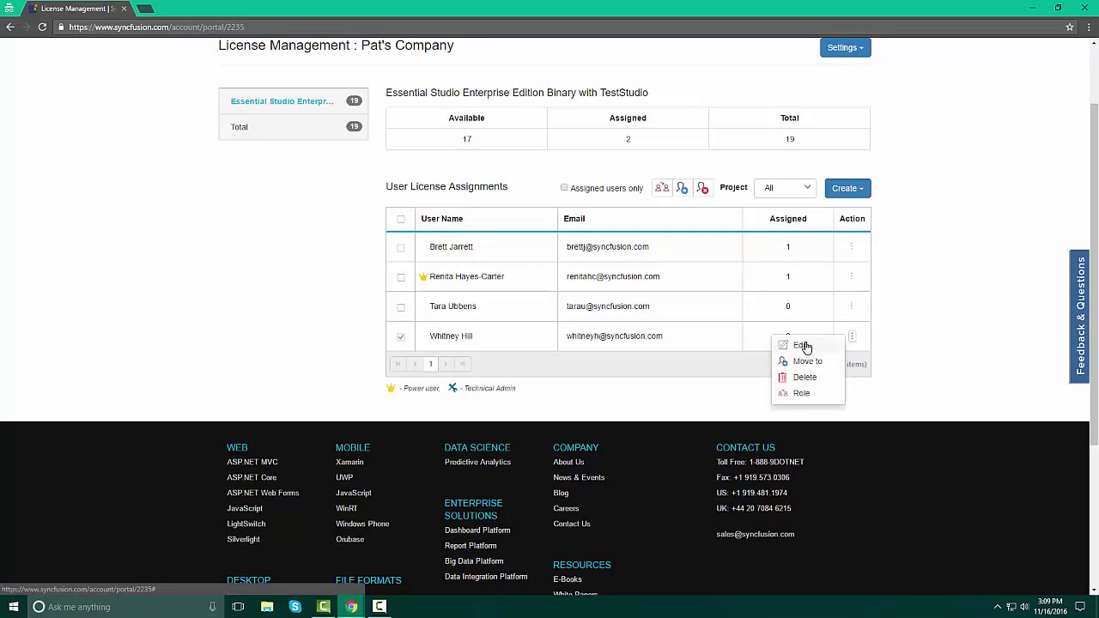
{"action": "left_click", "coordinate": [803, 345]}
{"action": "left_click", "coordinate": [777, 335]}
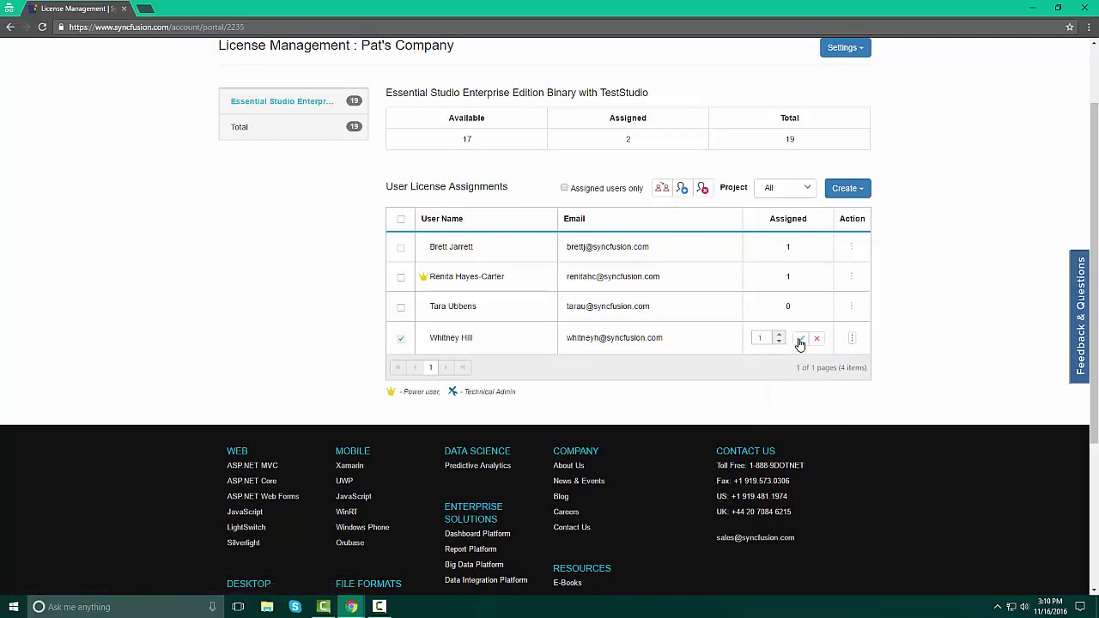
{"action": "left_click", "coordinate": [800, 344]}
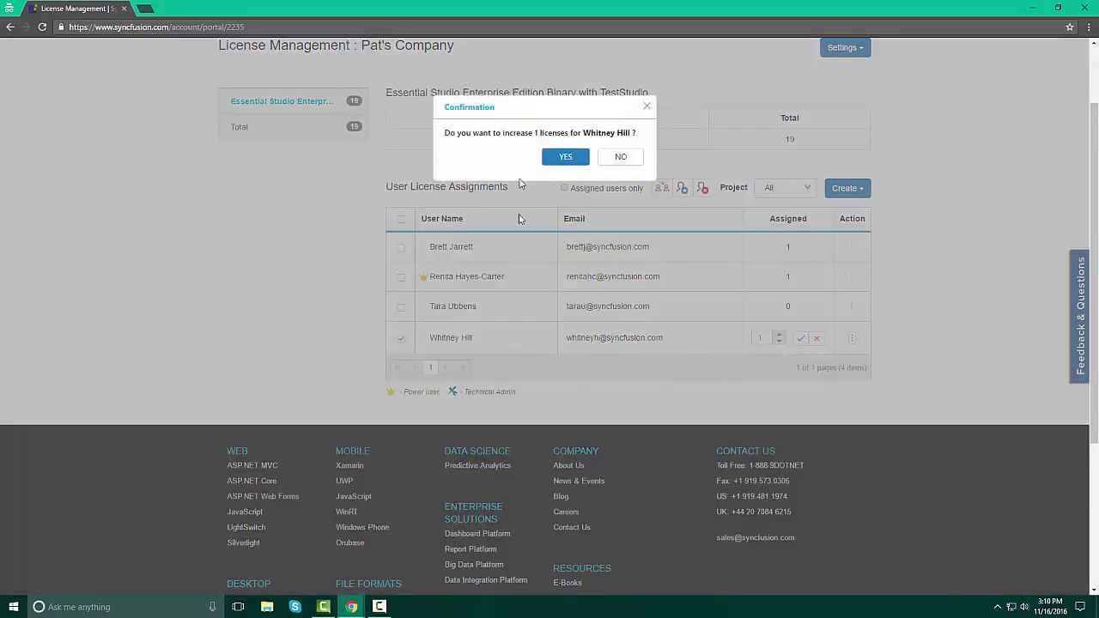
{"action": "left_click", "coordinate": [566, 159]}
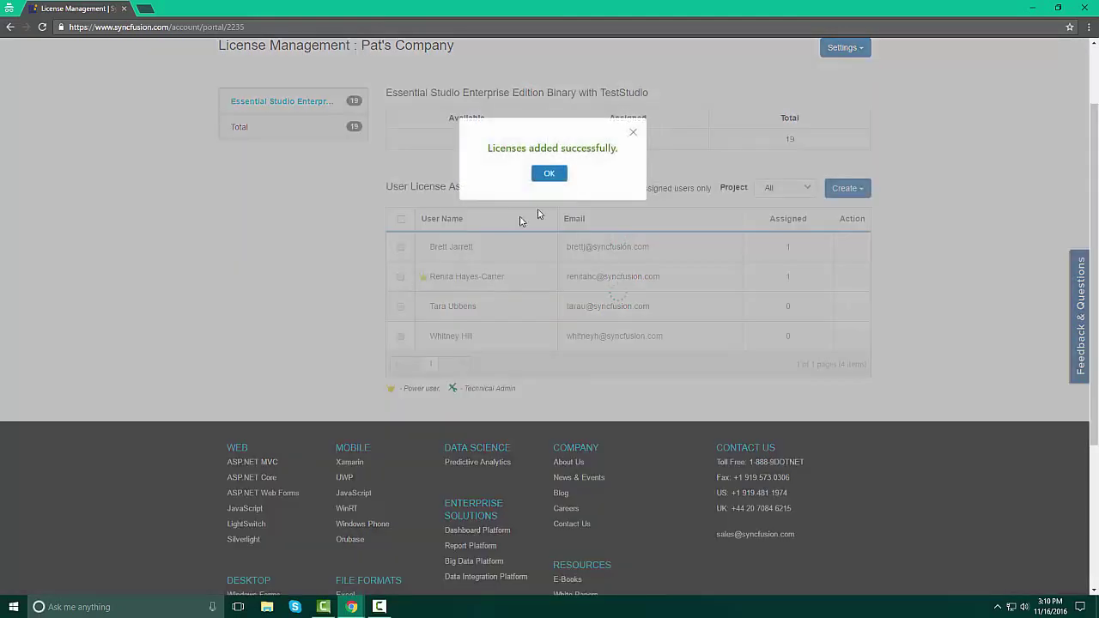
{"action": "left_click", "coordinate": [560, 175]}
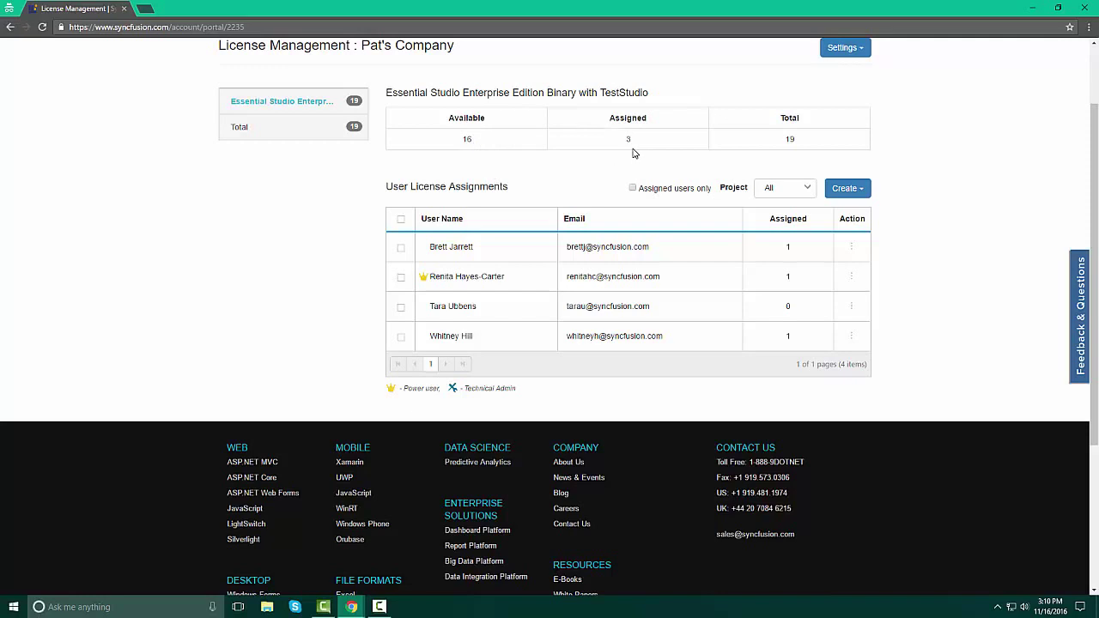
Assign the Power User role to the new user and confirm the change.
{"action": "left_click", "coordinate": [822, 320]}
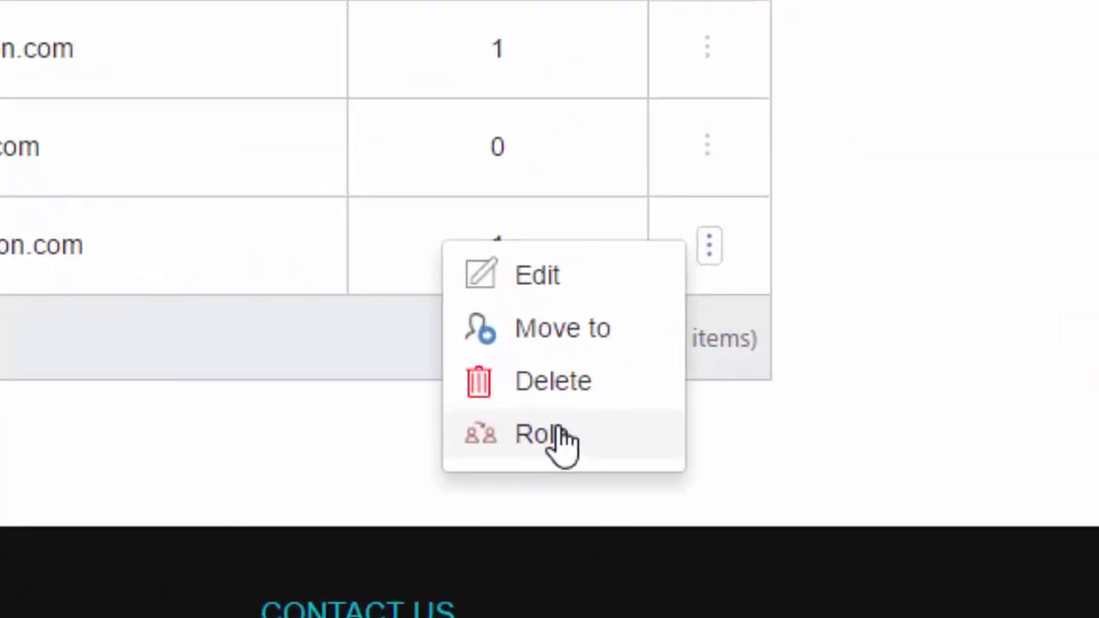
{"action": "left_click", "coordinate": [550, 436]}
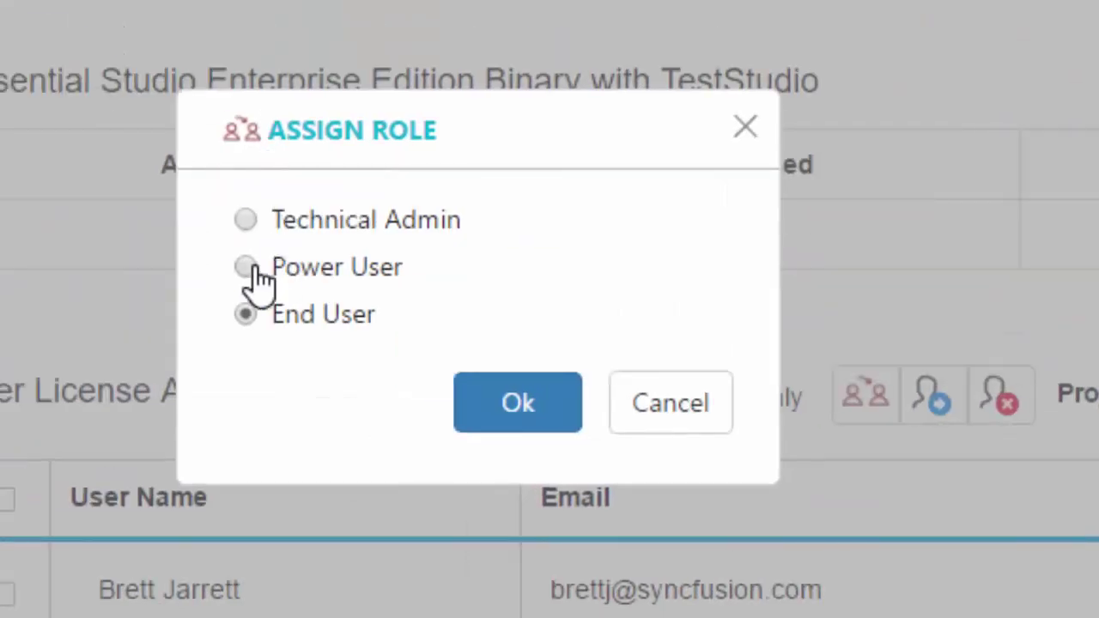
{"action": "left_click", "coordinate": [255, 267]}
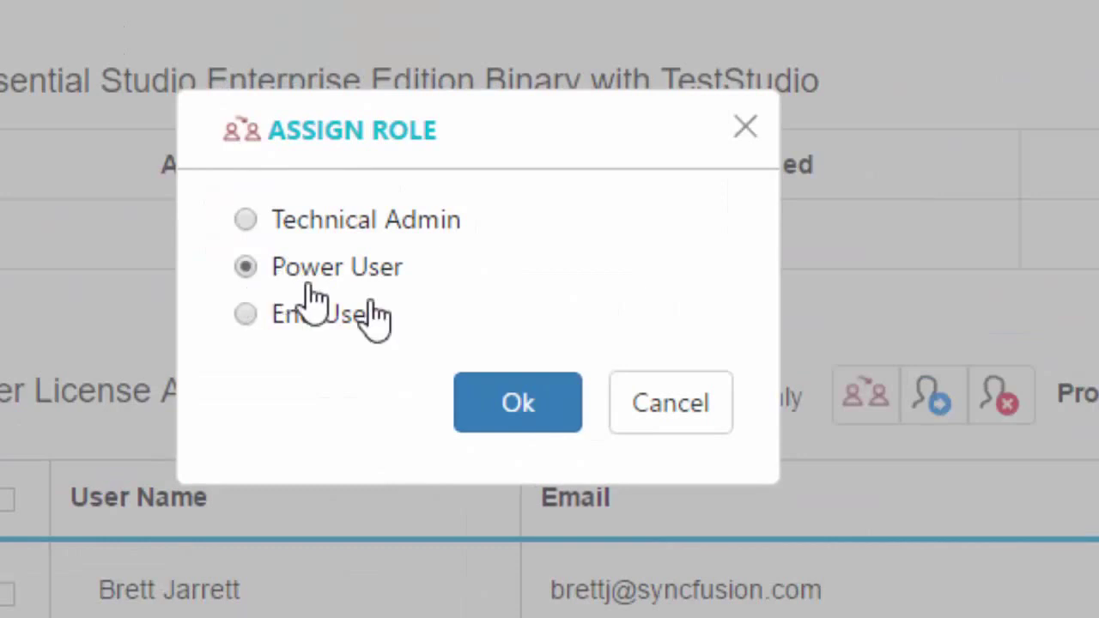
{"action": "left_click", "coordinate": [533, 404]}
{"action": "left_click", "coordinate": [582, 319]}
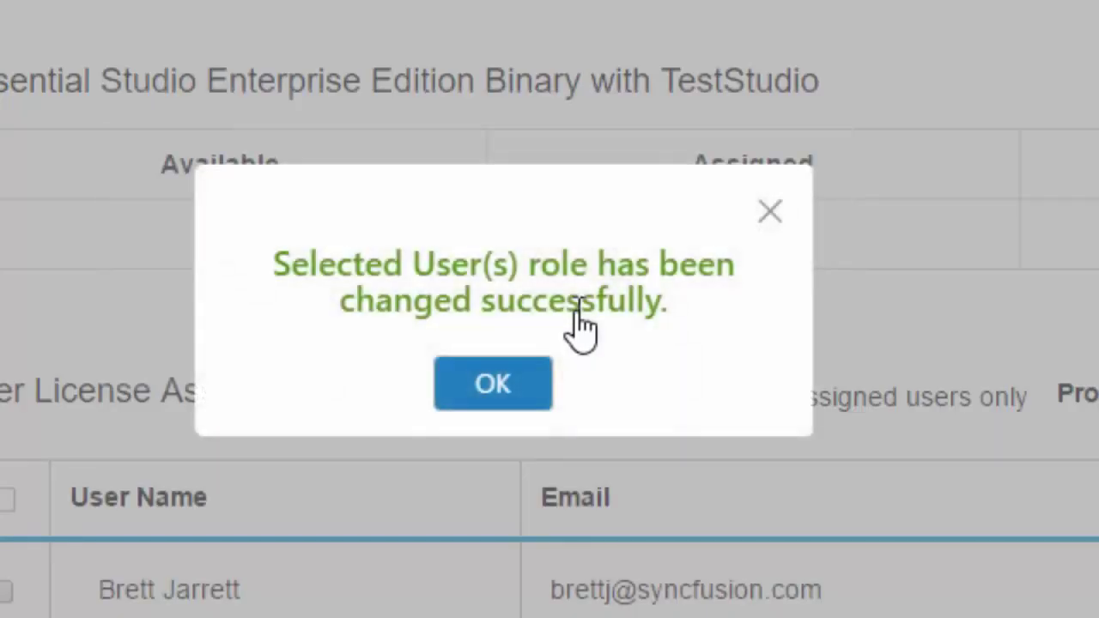
{"action": "left_click", "coordinate": [493, 383]}
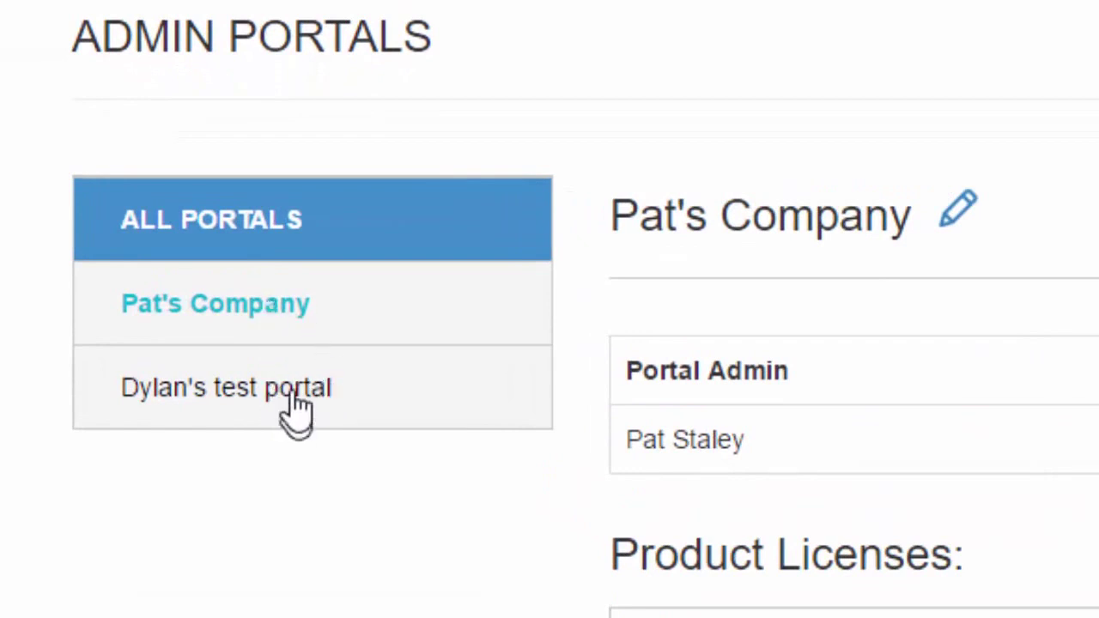
Open and cancel the product-version settings of the company portal, then of the test portal.
{"action": "left_click", "coordinate": [258, 314]}
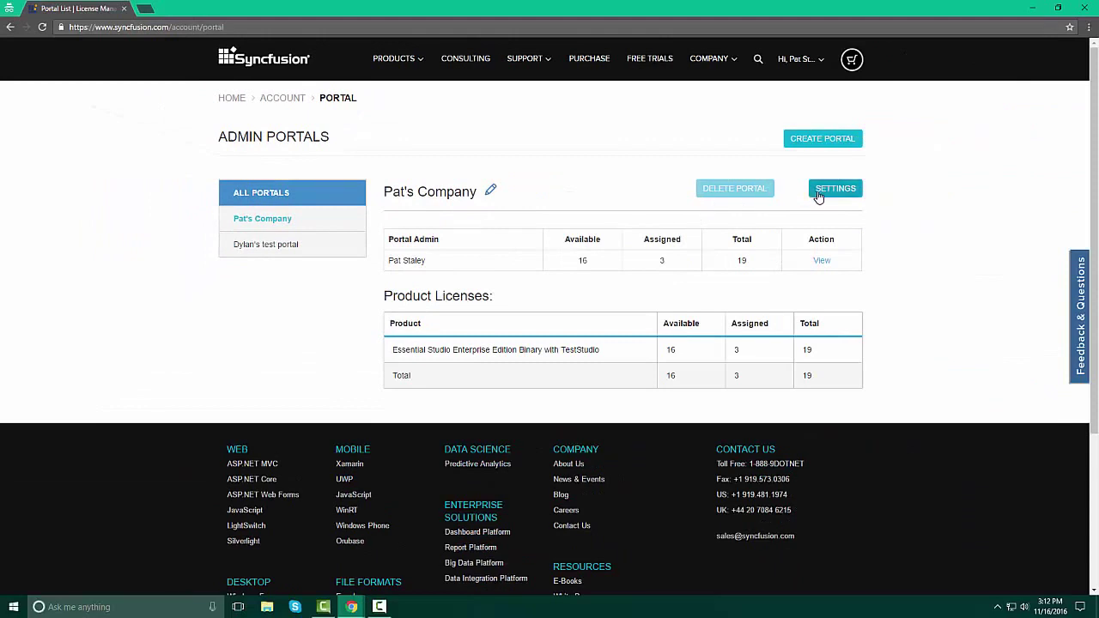
{"action": "left_click", "coordinate": [819, 196]}
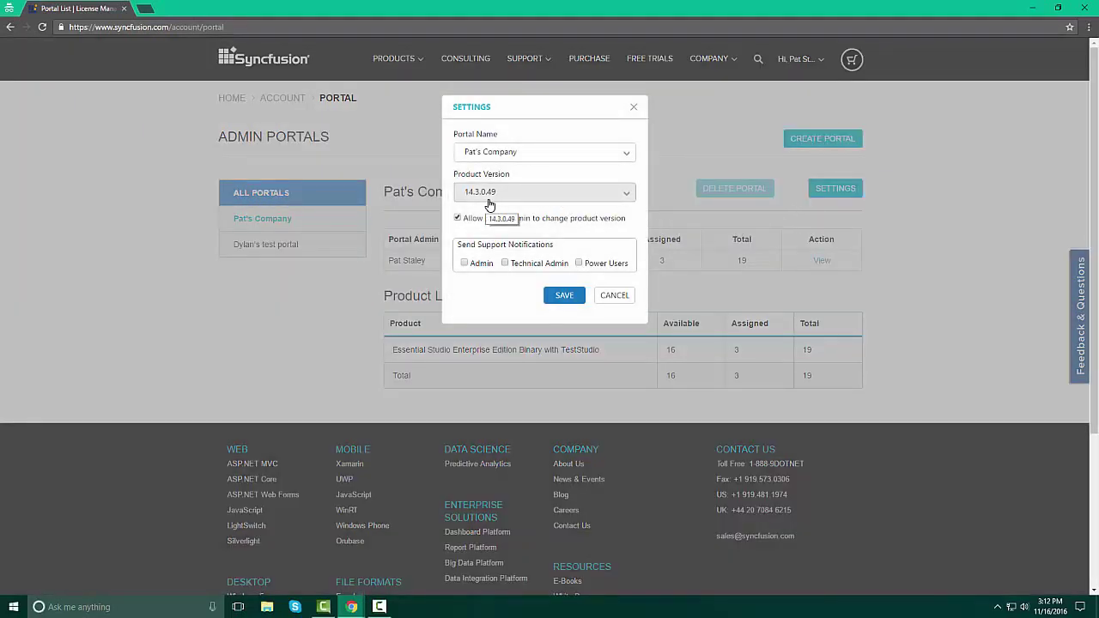
{"action": "left_click", "coordinate": [610, 296]}
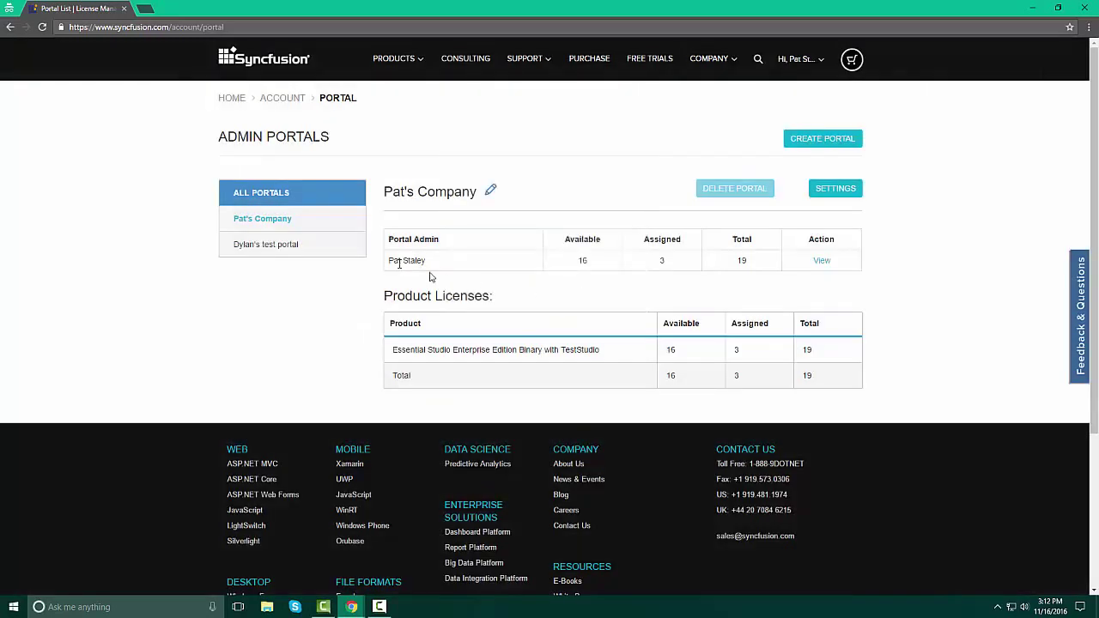
{"action": "left_click", "coordinate": [291, 247]}
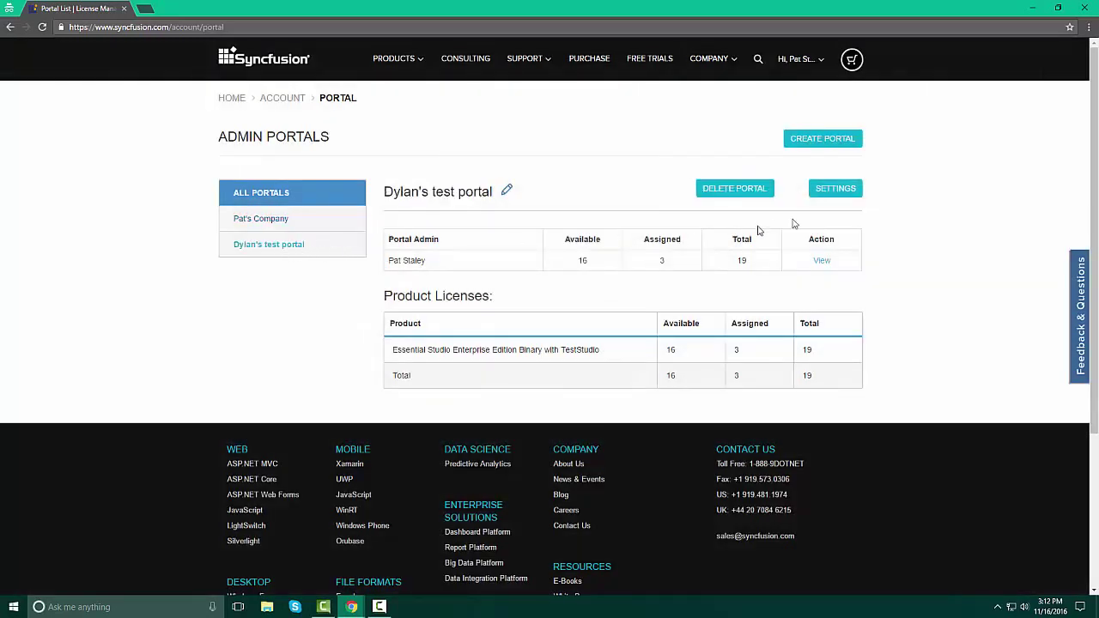
{"action": "left_click", "coordinate": [836, 191]}
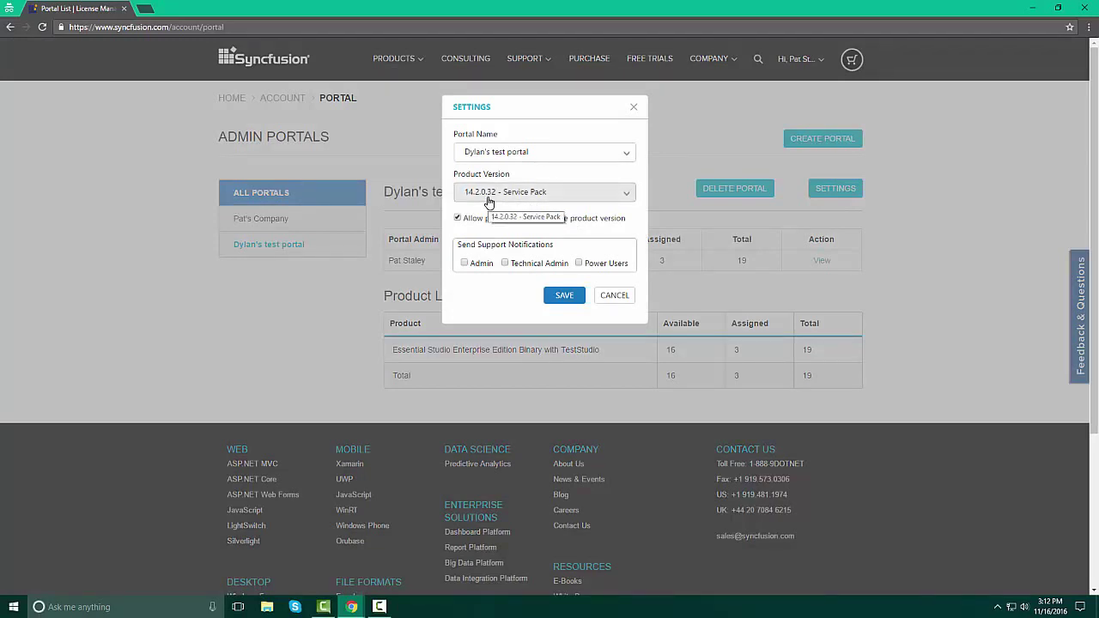
{"action": "left_click", "coordinate": [616, 296]}
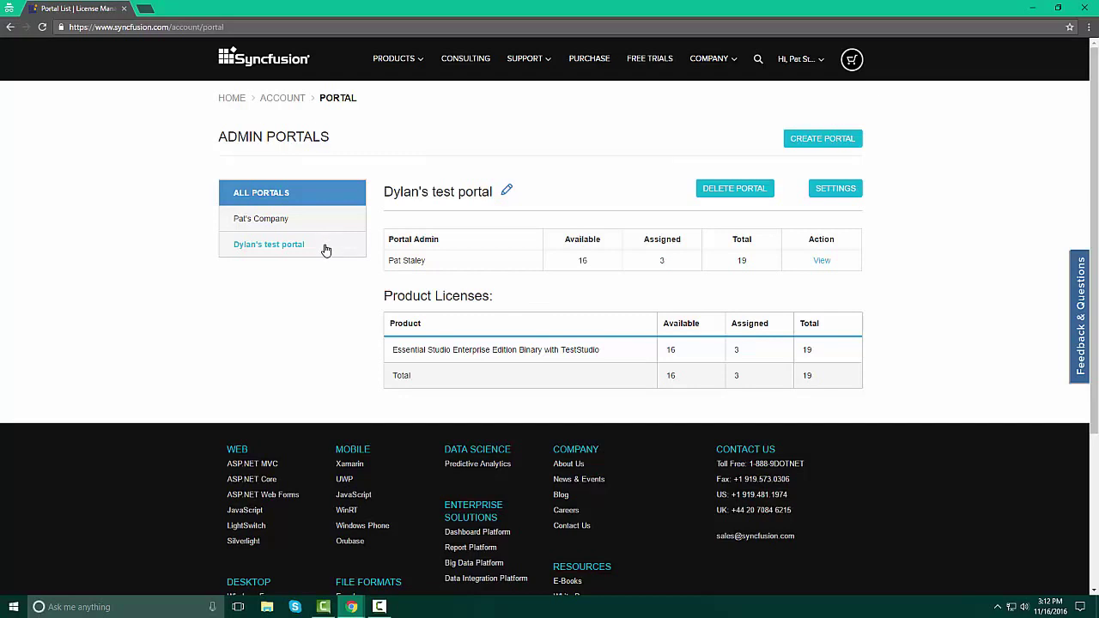
View the test portal's License Management page, which lists 0 users.
{"action": "left_click", "coordinate": [275, 256]}
{"action": "left_click", "coordinate": [822, 261]}
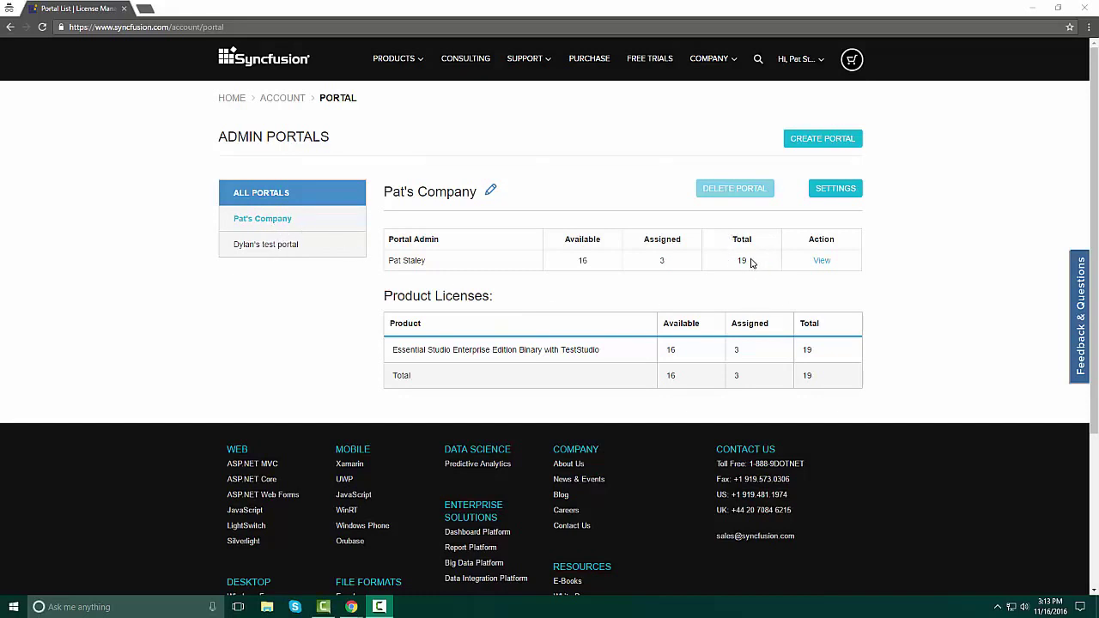
{"action": "left_click", "coordinate": [290, 246]}
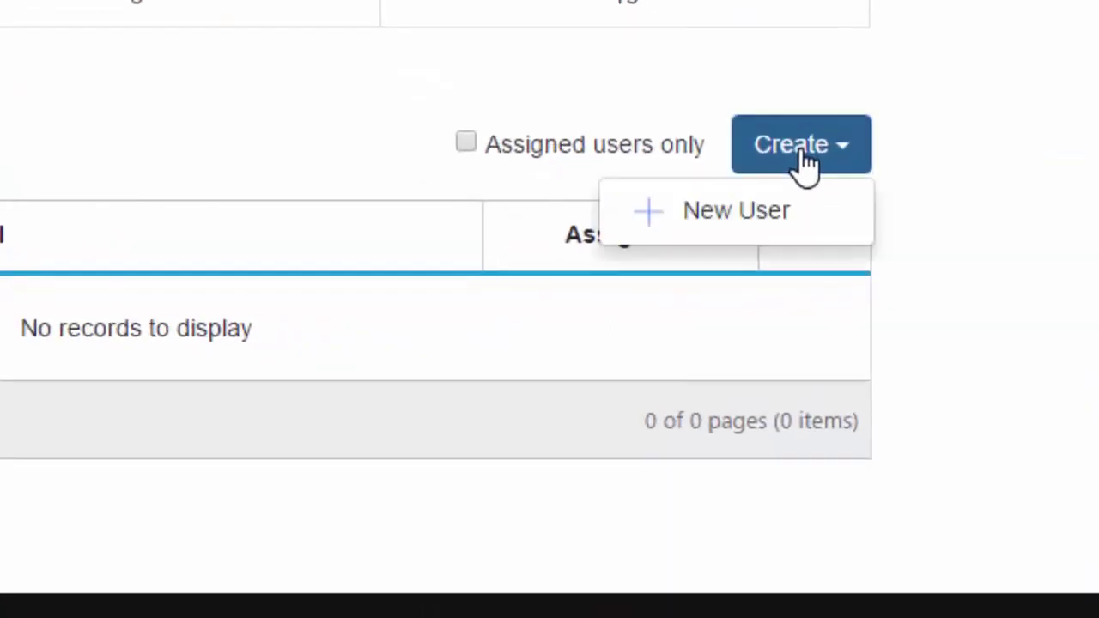
Start a single new user and enter their full name, e-mail address and phone number.
{"action": "mouse_move", "coordinate": [828, 305]}
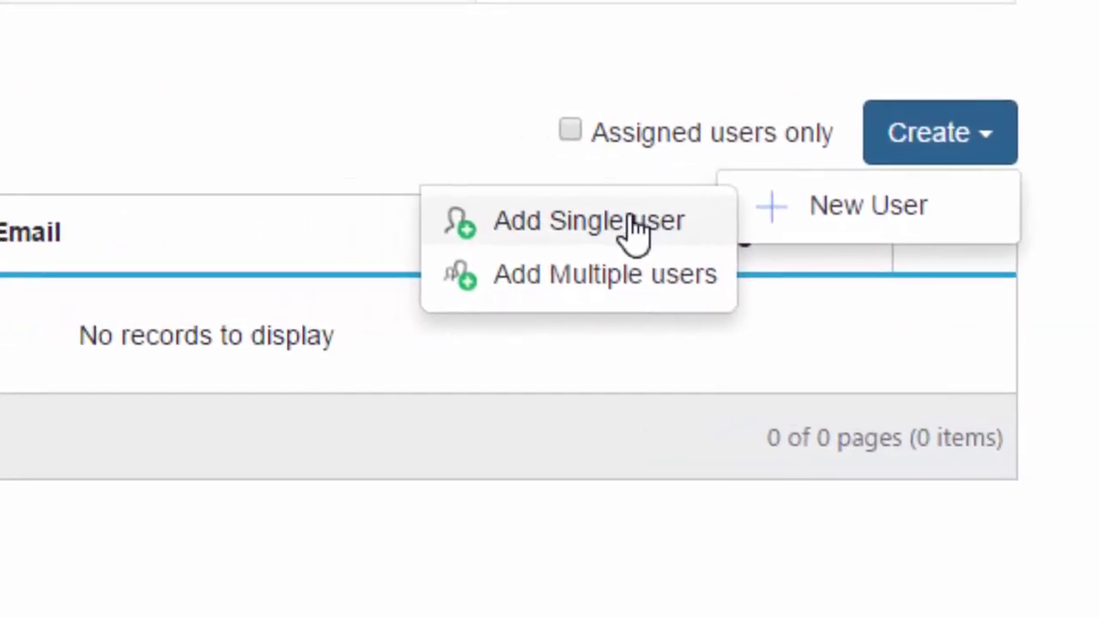
{"action": "left_click", "coordinate": [507, 217]}
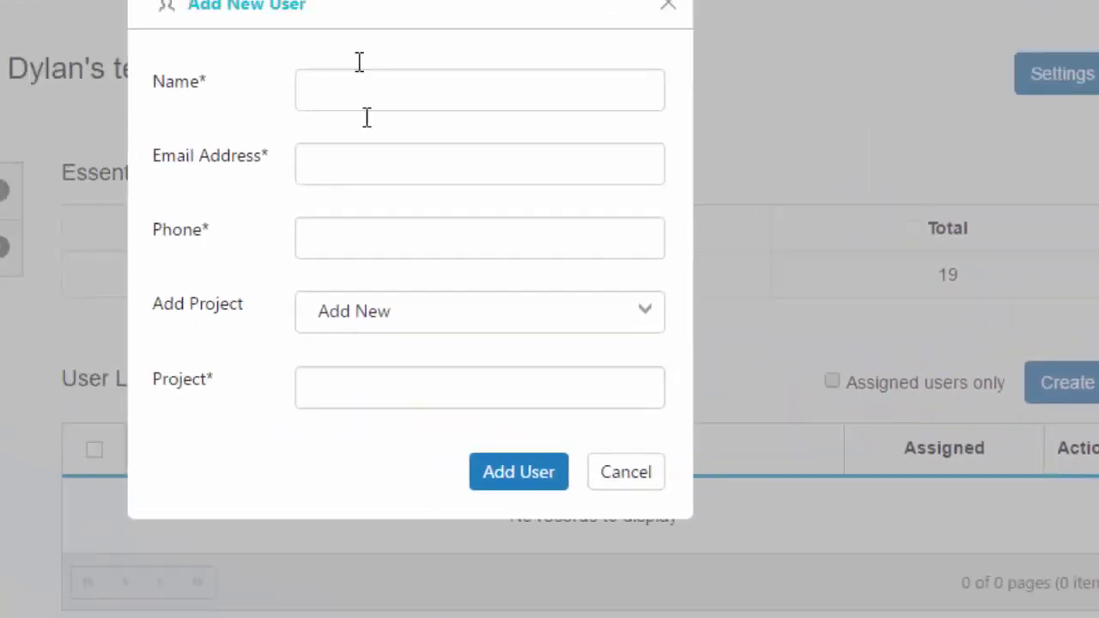
{"action": "left_click", "coordinate": [354, 88]}
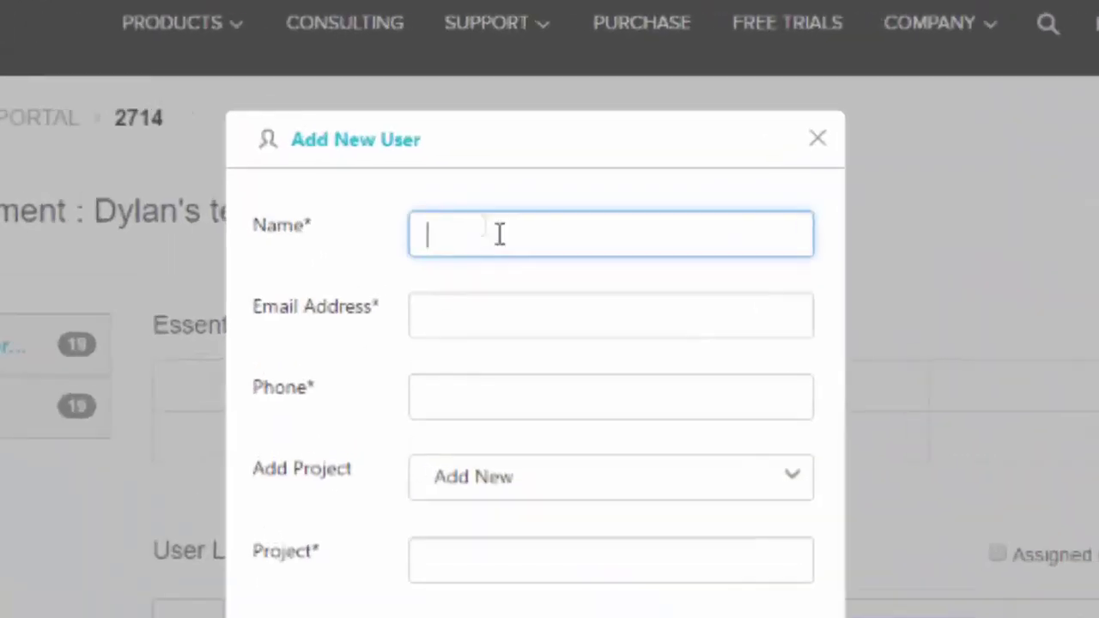
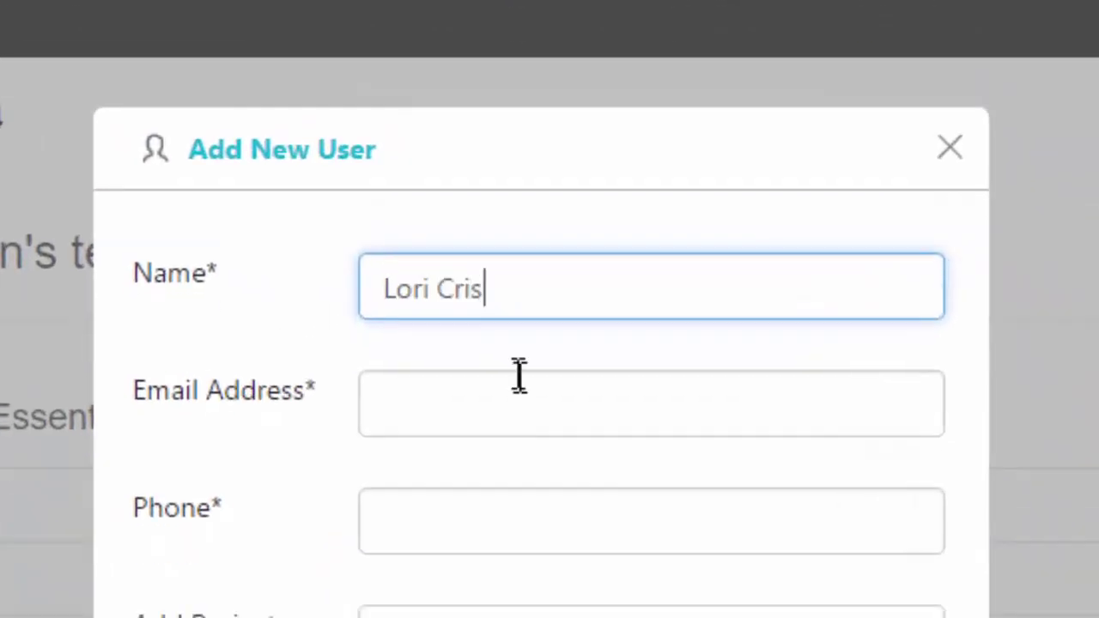
{"action": "left_click", "coordinate": [577, 429]}
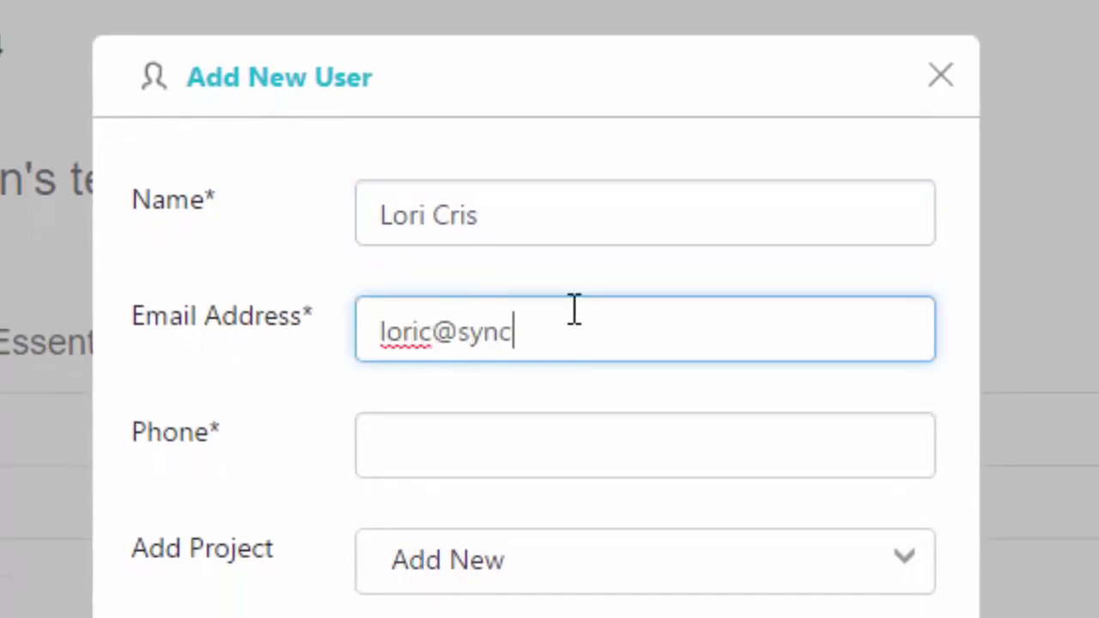
{"action": "left_click", "coordinate": [474, 445]}
{"action": "type", "text": "5555555555"}
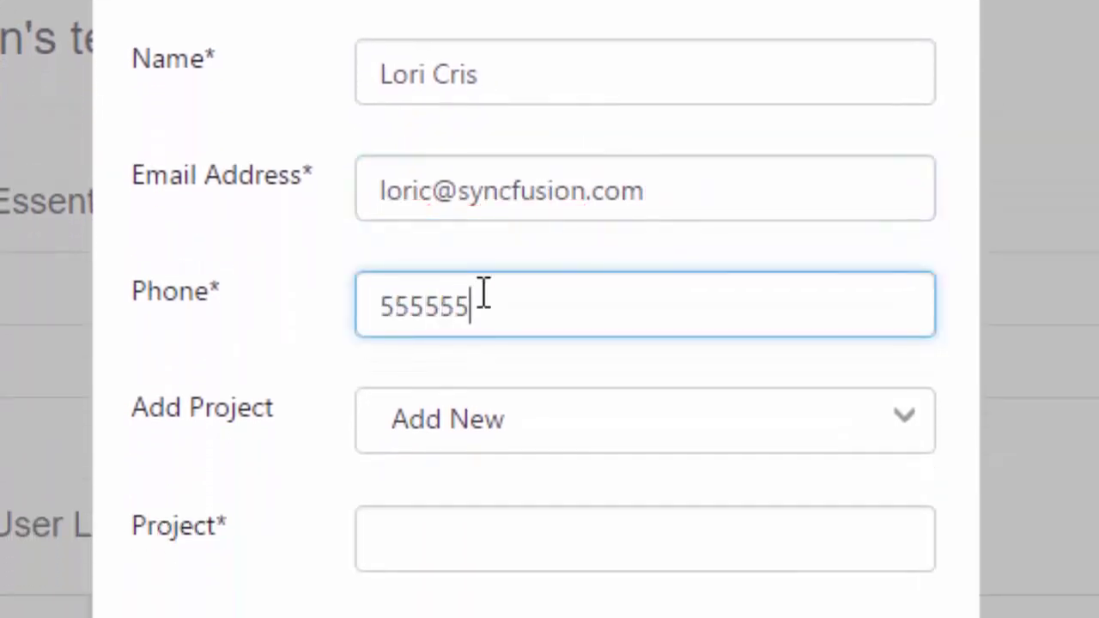
Put the user in a new project named 'Test Project 2' and add them.
{"action": "left_click", "coordinate": [541, 343]}
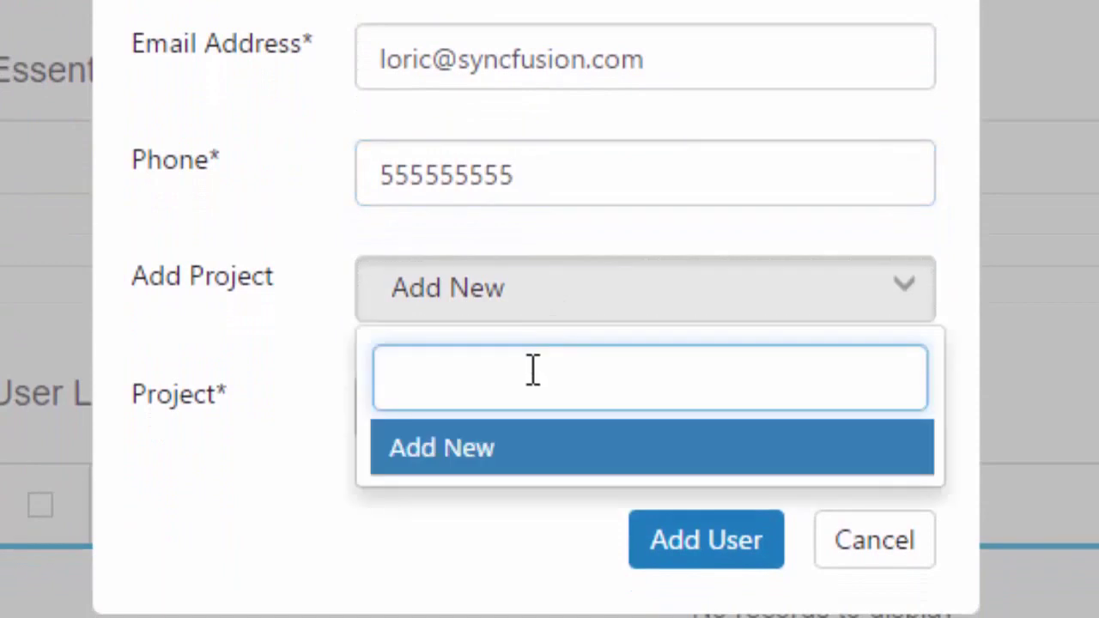
{"action": "key", "text": "Tab"}
{"action": "type", "text": "Test Project 2"}
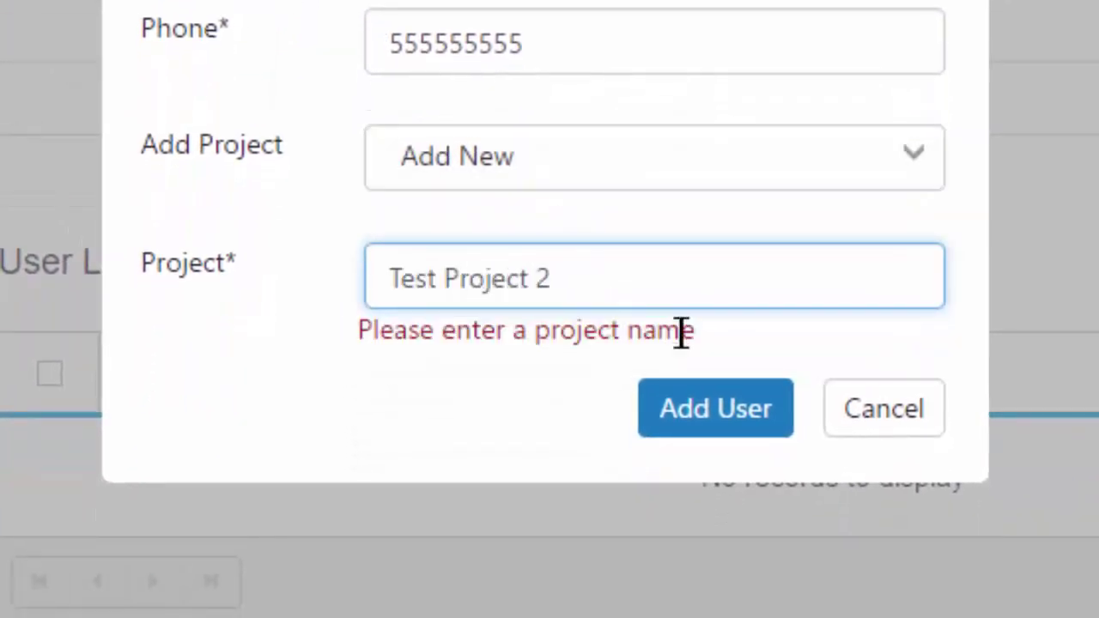
{"action": "left_click", "coordinate": [685, 429]}
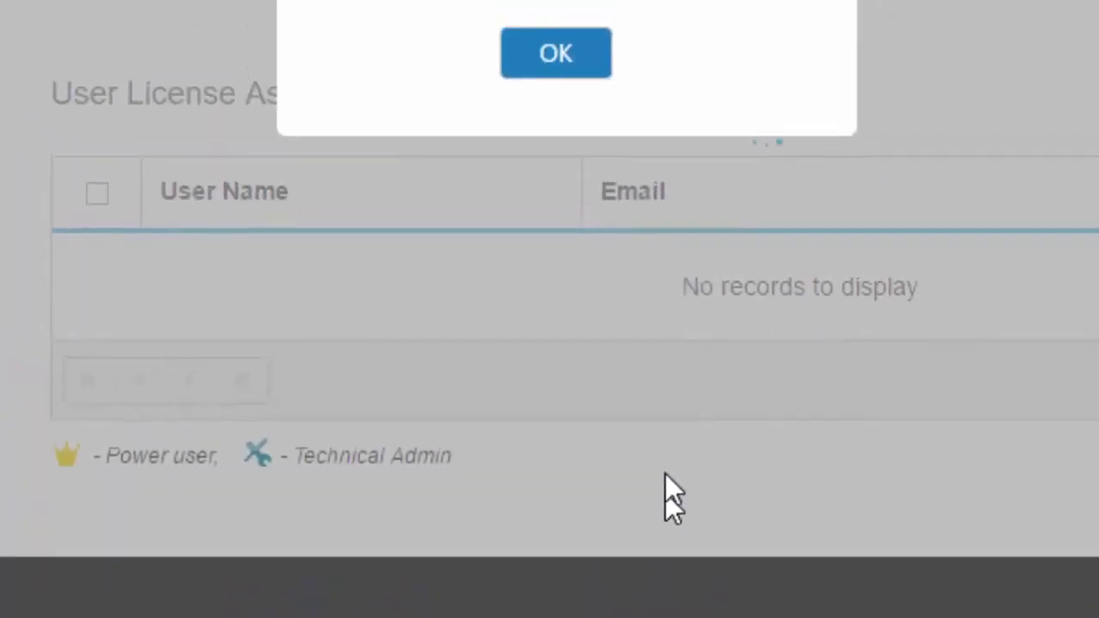
{"action": "left_click", "coordinate": [581, 256]}
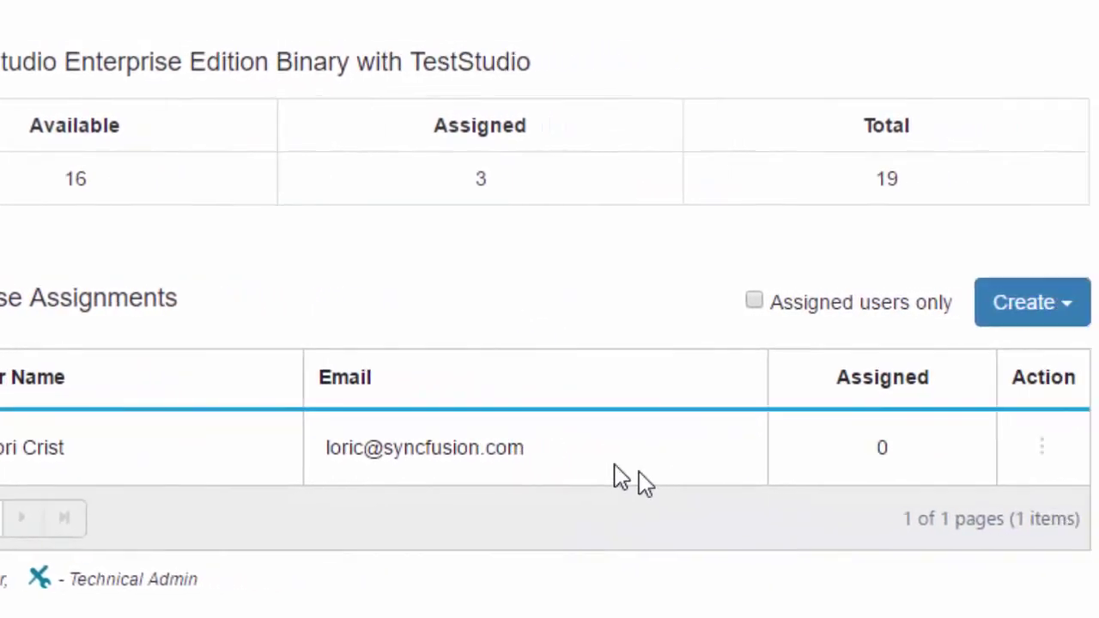
Raise the new user's assigned licenses from 0 to 1 and confirm.
{"action": "left_click", "coordinate": [825, 455]}
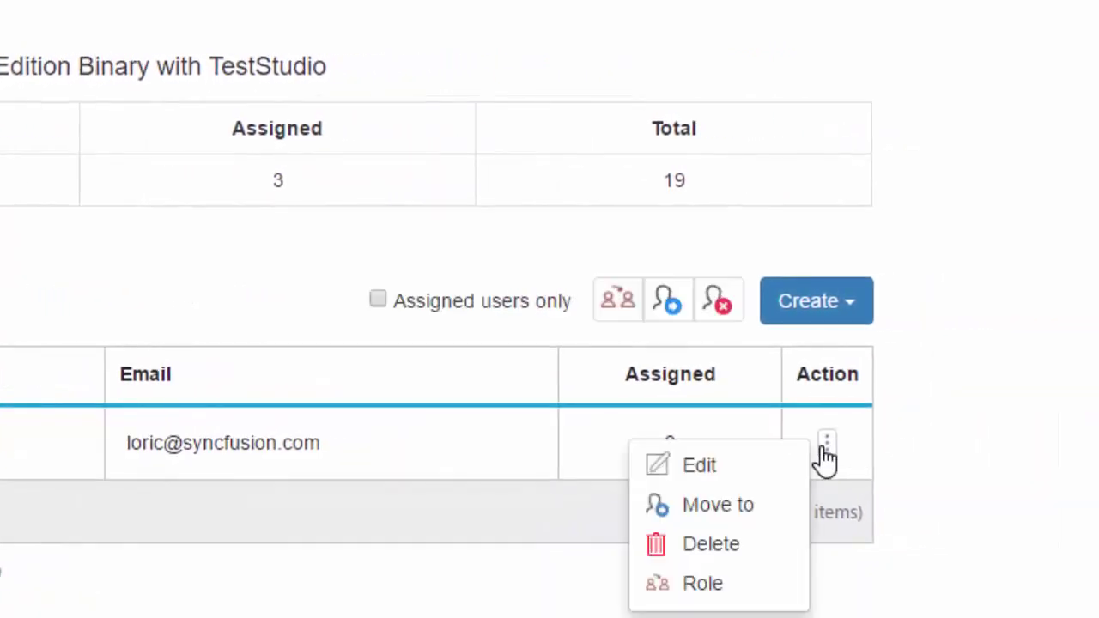
{"action": "left_click", "coordinate": [716, 474]}
{"action": "left_click", "coordinate": [647, 441]}
{"action": "left_click", "coordinate": [700, 448]}
{"action": "left_click", "coordinate": [589, 273]}
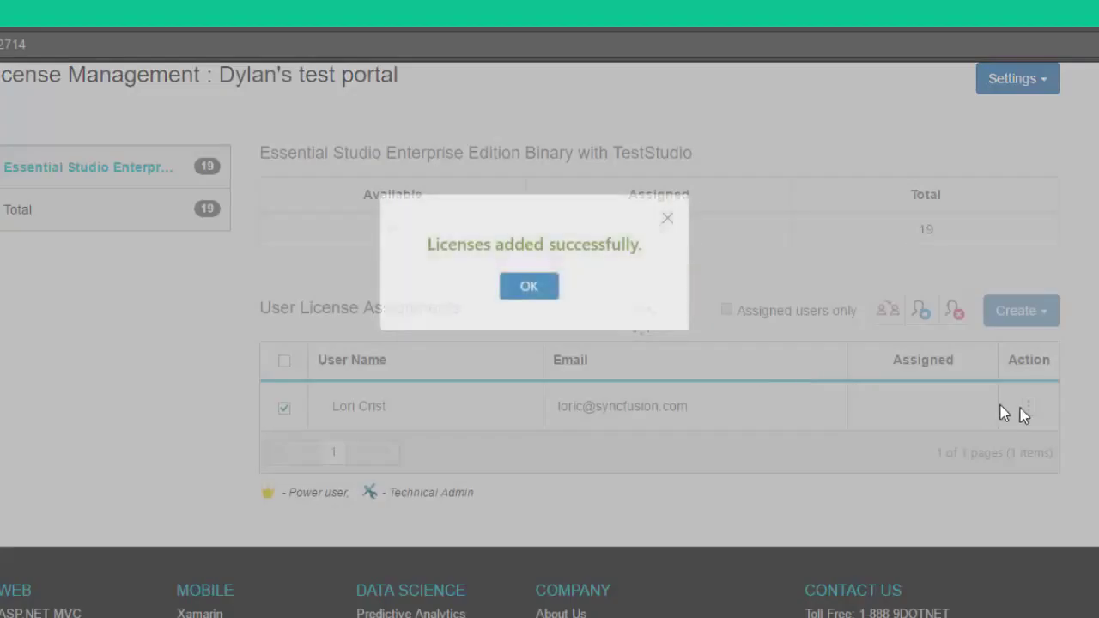
{"action": "left_click", "coordinate": [542, 290]}
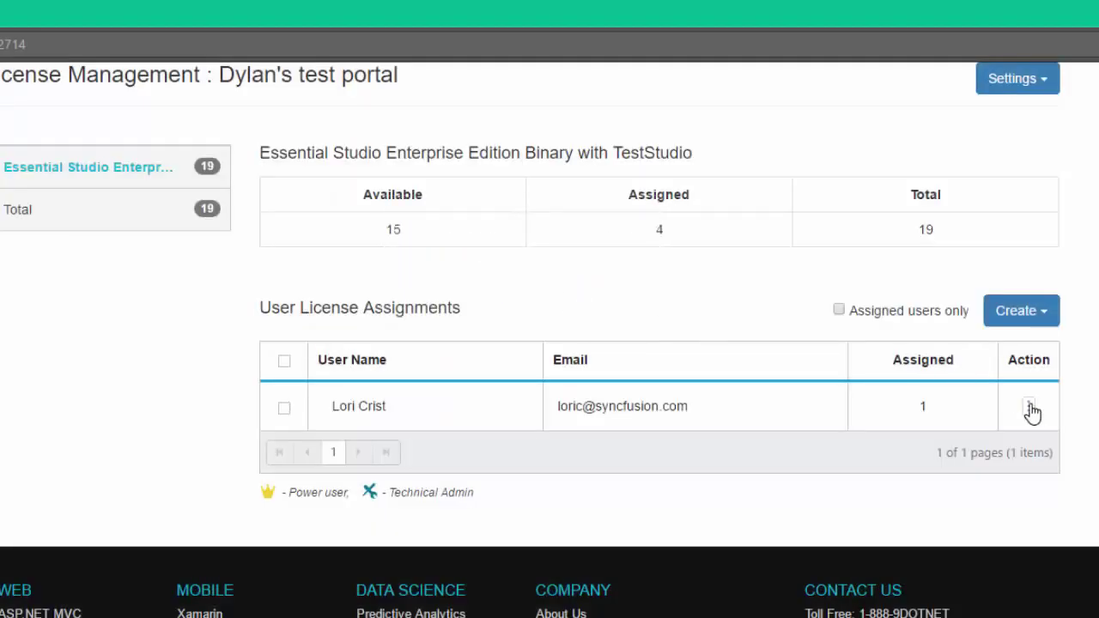
Change the user's role to Technical Admin and confirm the role change.
{"action": "left_click", "coordinate": [1027, 405]}
{"action": "left_click", "coordinate": [956, 507]}
{"action": "left_click", "coordinate": [424, 245]}
{"action": "left_click", "coordinate": [421, 222]}
{"action": "left_click", "coordinate": [524, 311]}
{"action": "left_click", "coordinate": [567, 276]}
{"action": "left_click", "coordinate": [531, 307]}
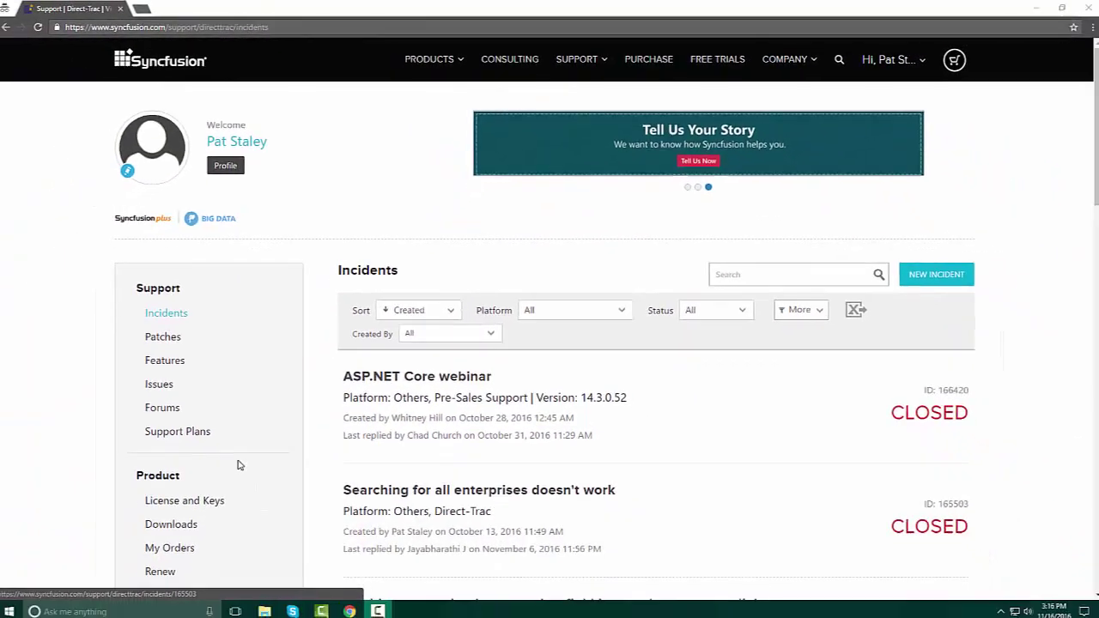
Generate an unlock key for the first license, choosing version 14.3.0.52 Service Pack.
{"action": "scroll", "coordinate": [160, 475], "scroll_direction": "down", "scroll_amount": 1}
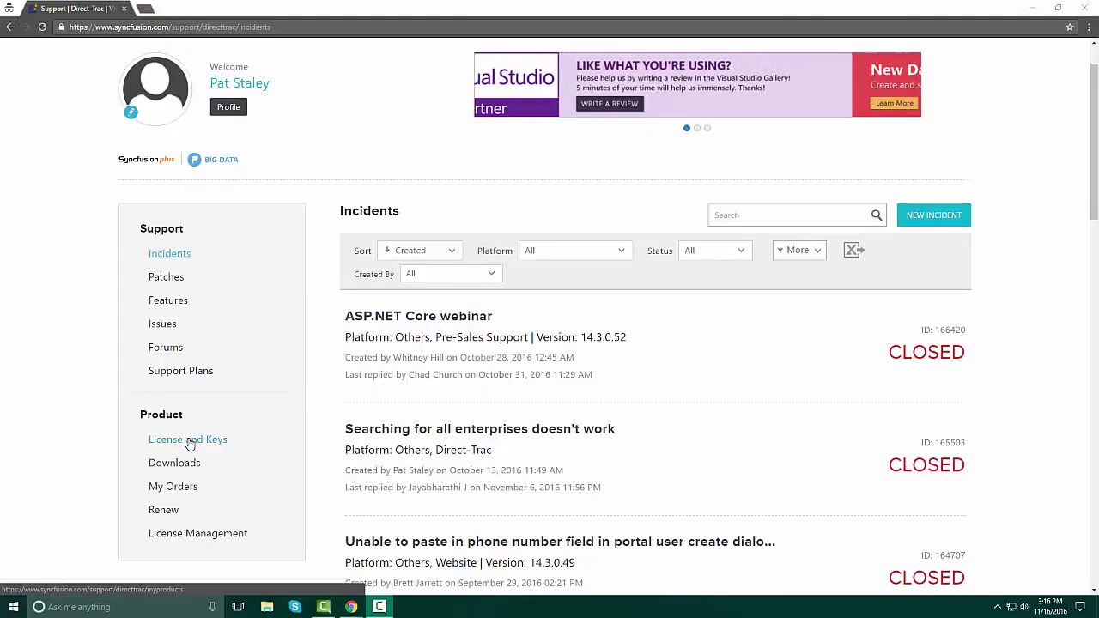
{"action": "left_click", "coordinate": [198, 442]}
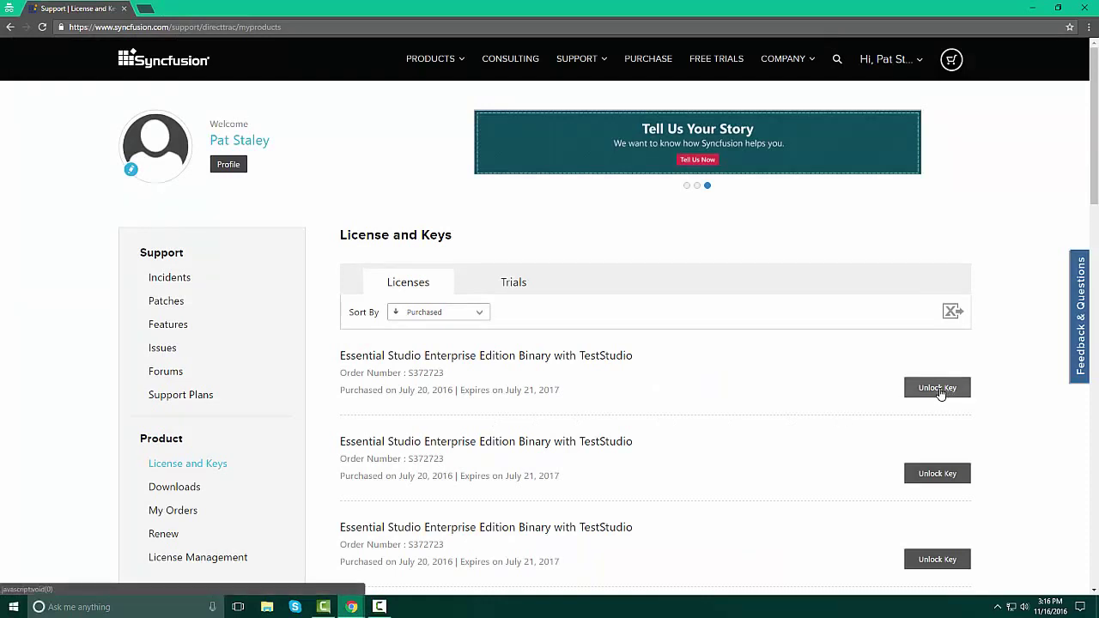
{"action": "left_click", "coordinate": [936, 388]}
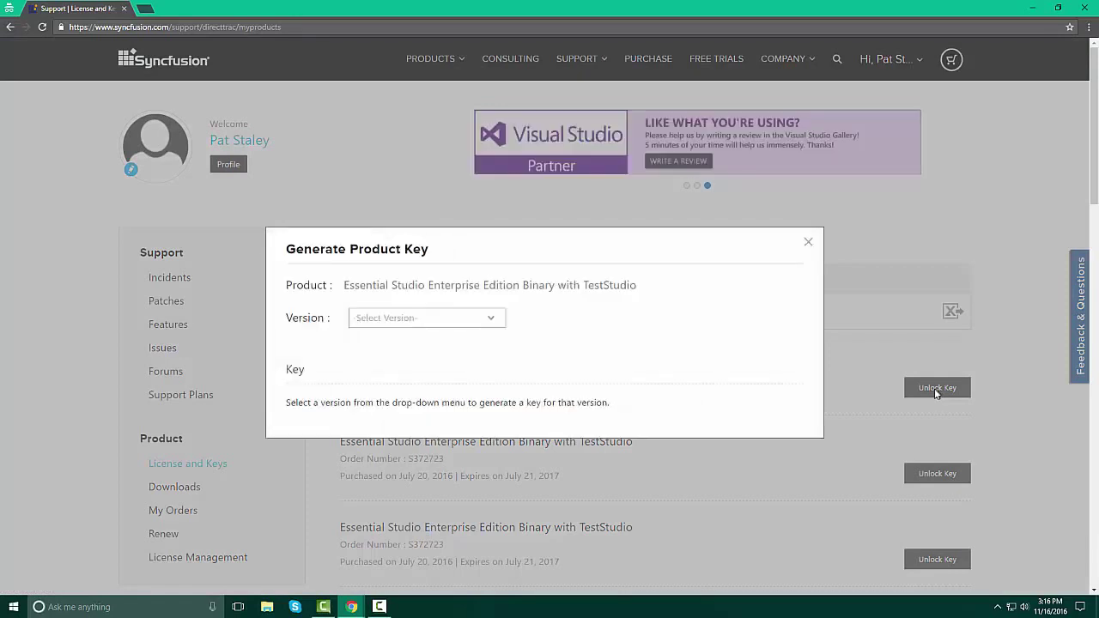
{"action": "left_click", "coordinate": [491, 320]}
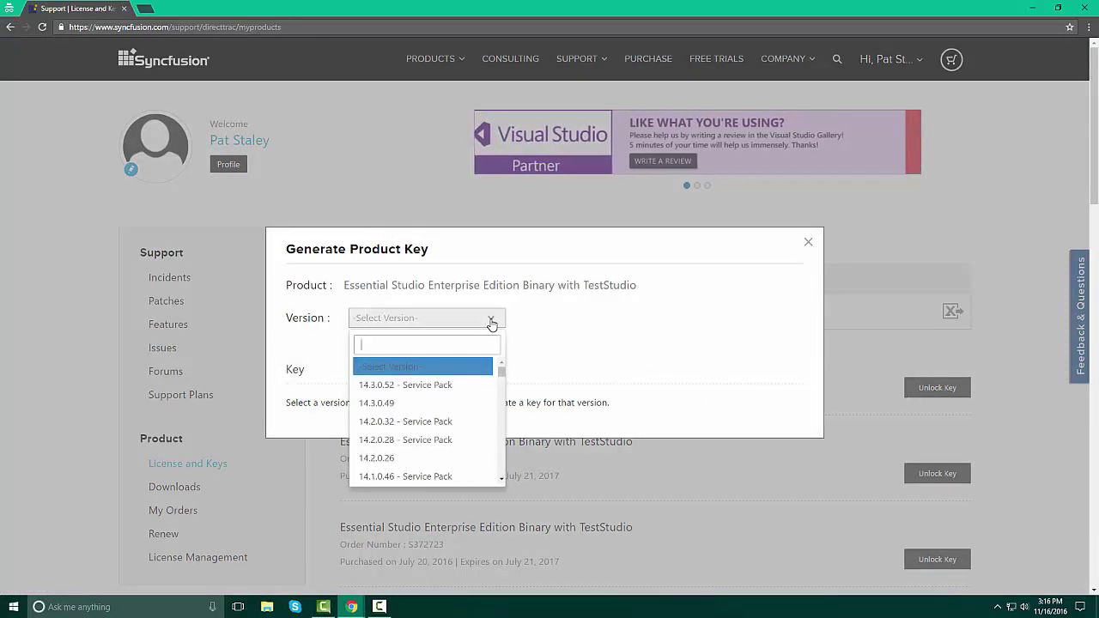
{"action": "left_click", "coordinate": [440, 386]}
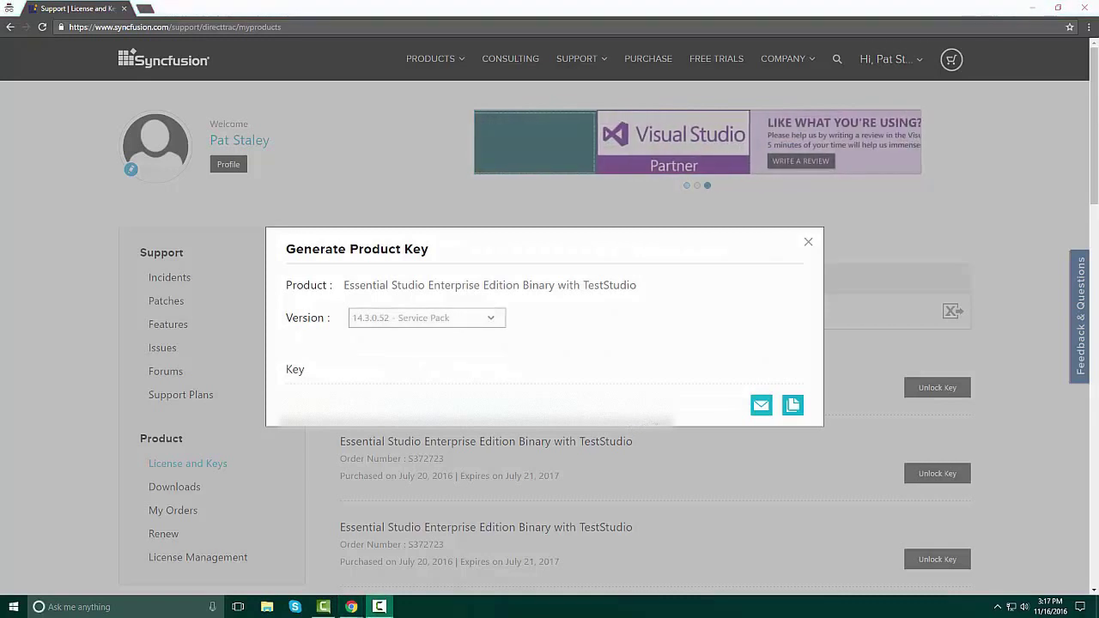
E-mail the generated key, copy it to the clipboard, and close the window.
{"action": "left_click", "coordinate": [762, 406]}
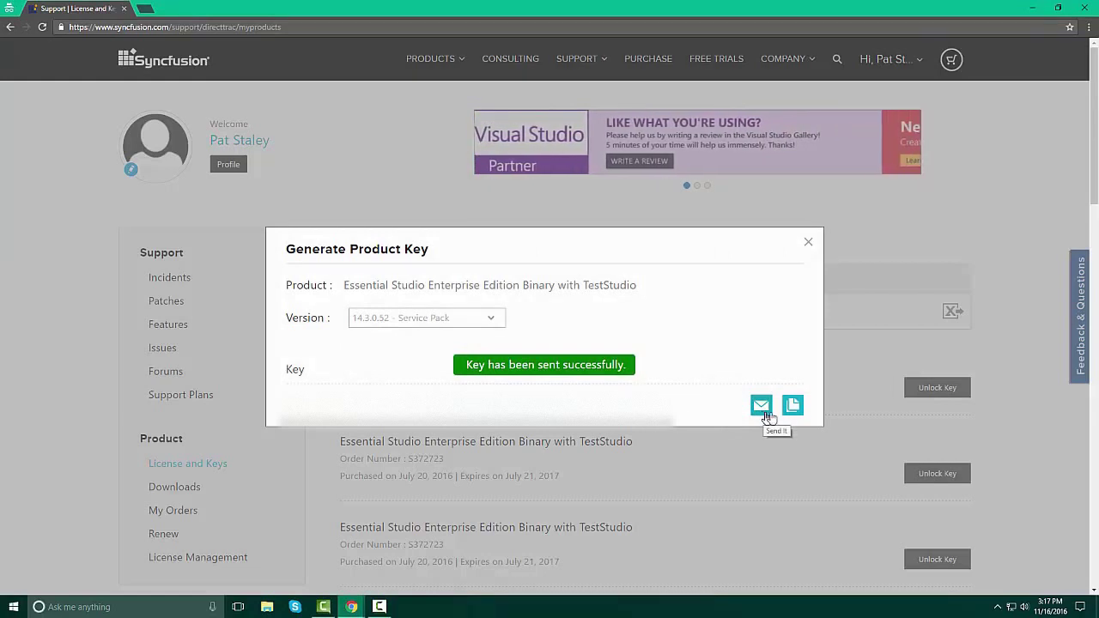
{"action": "left_click", "coordinate": [793, 409]}
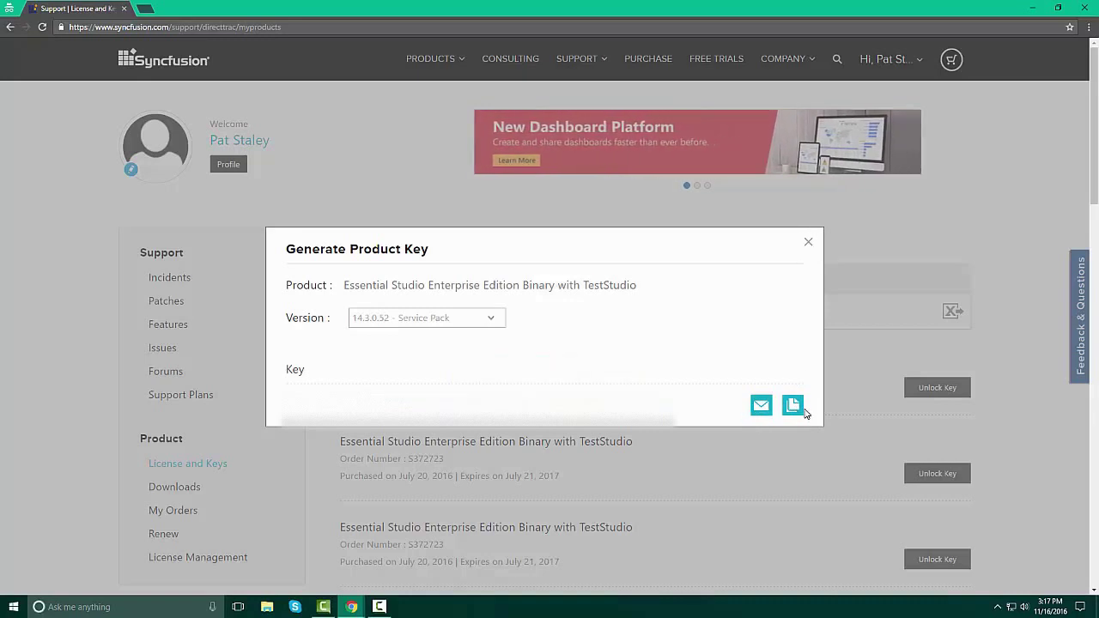
{"action": "left_click", "coordinate": [808, 244]}
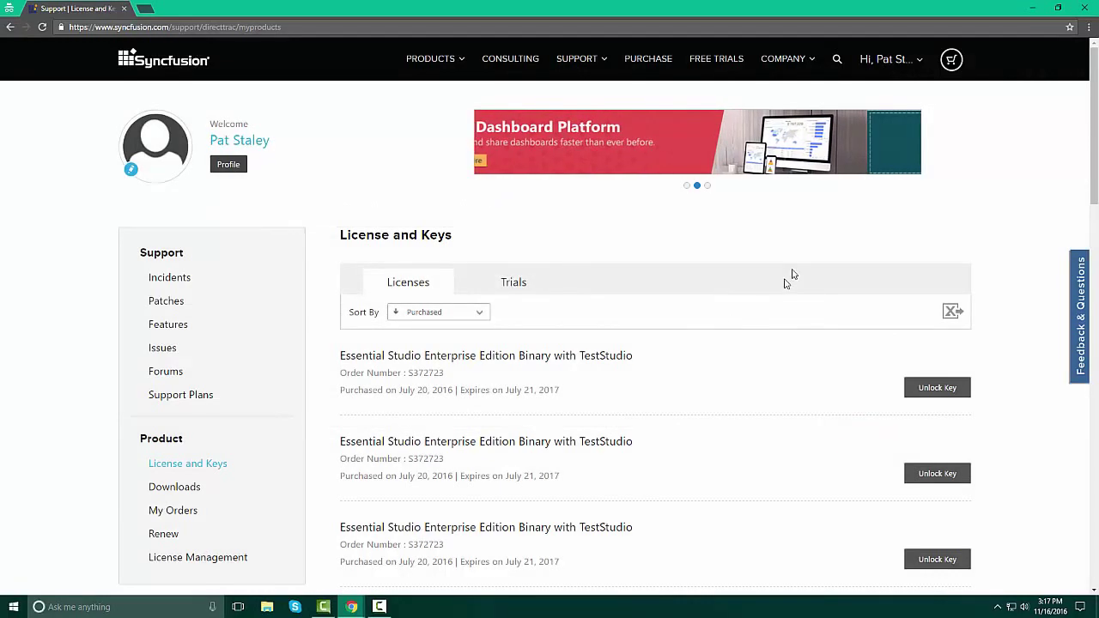
Download the 14.2.0.26 Android Windows EXE installer and launch it when finished.
{"action": "left_click", "coordinate": [160, 493]}
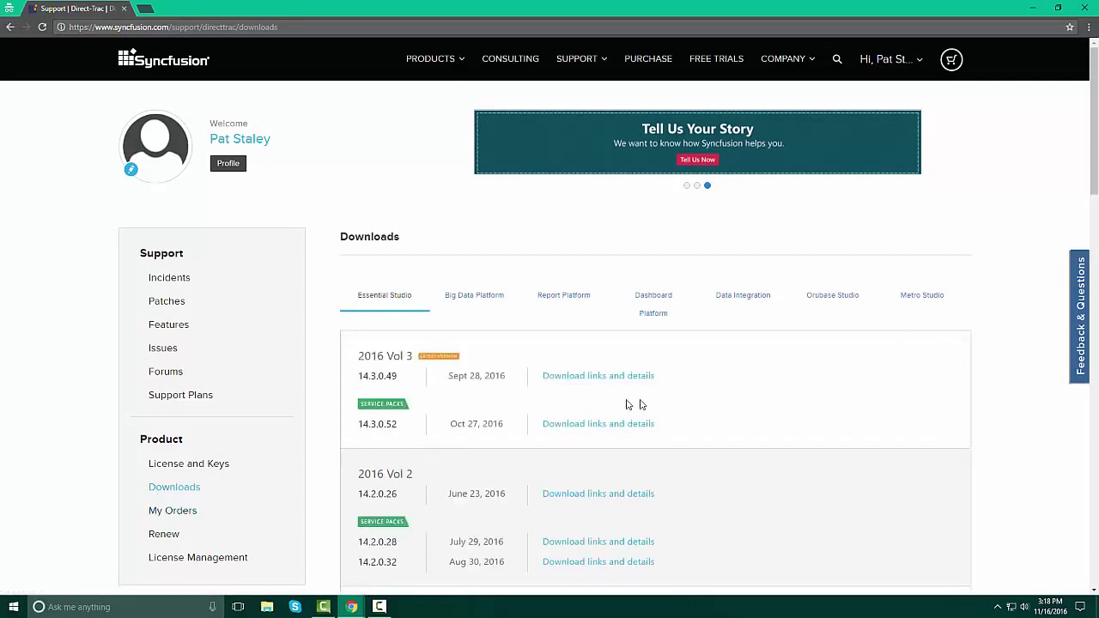
{"action": "scroll", "coordinate": [730, 435], "scroll_direction": "down", "scroll_amount": 3}
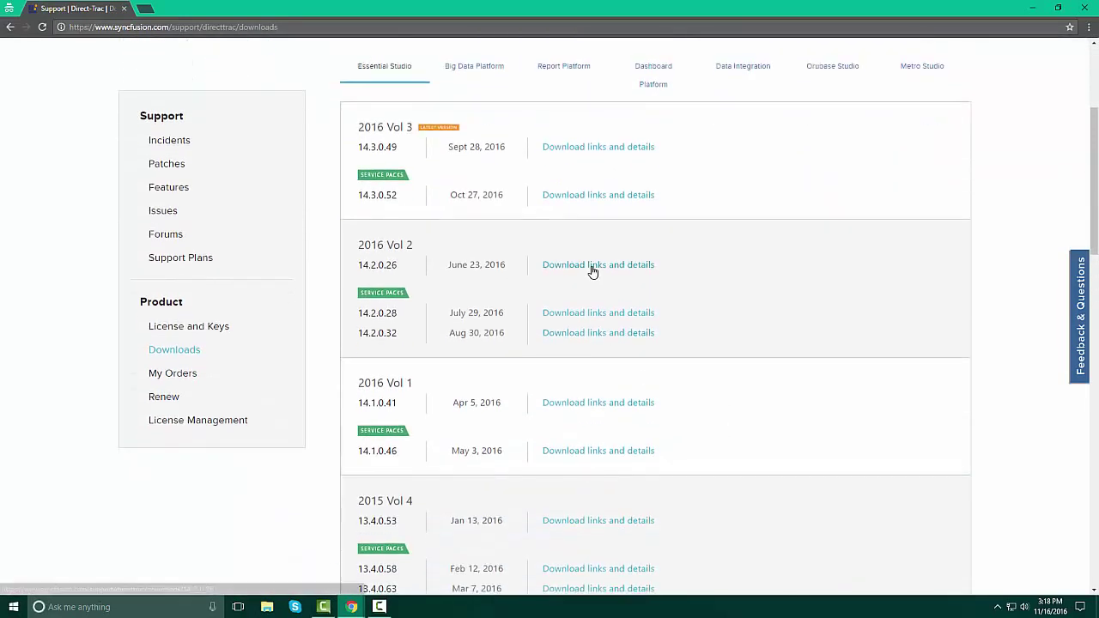
{"action": "left_click", "coordinate": [588, 268]}
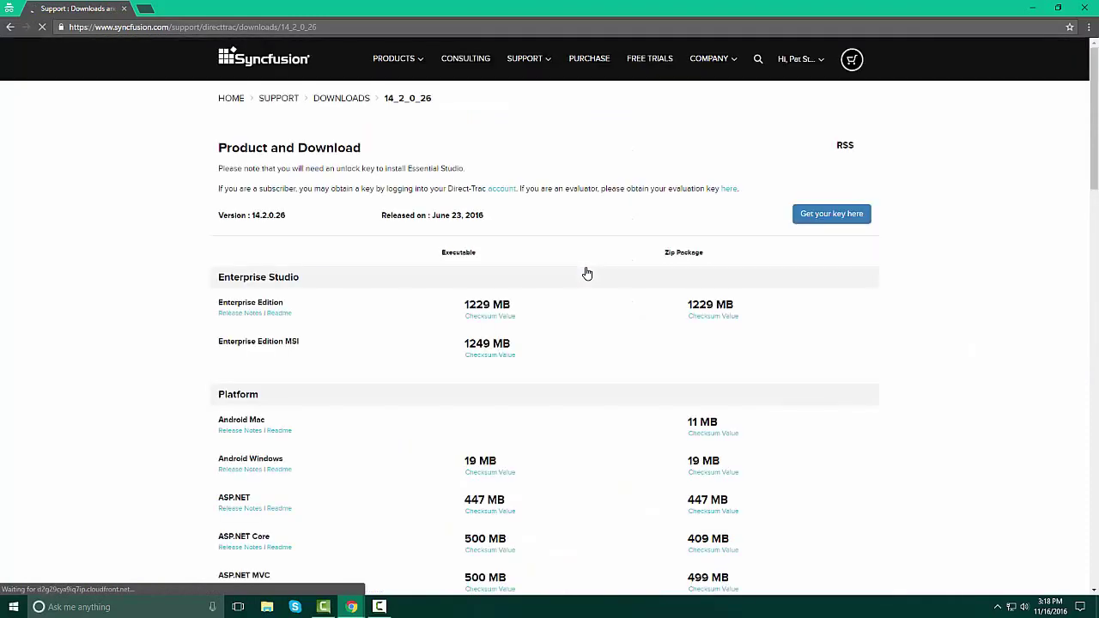
{"action": "scroll", "coordinate": [675, 372], "scroll_direction": "down", "scroll_amount": 2}
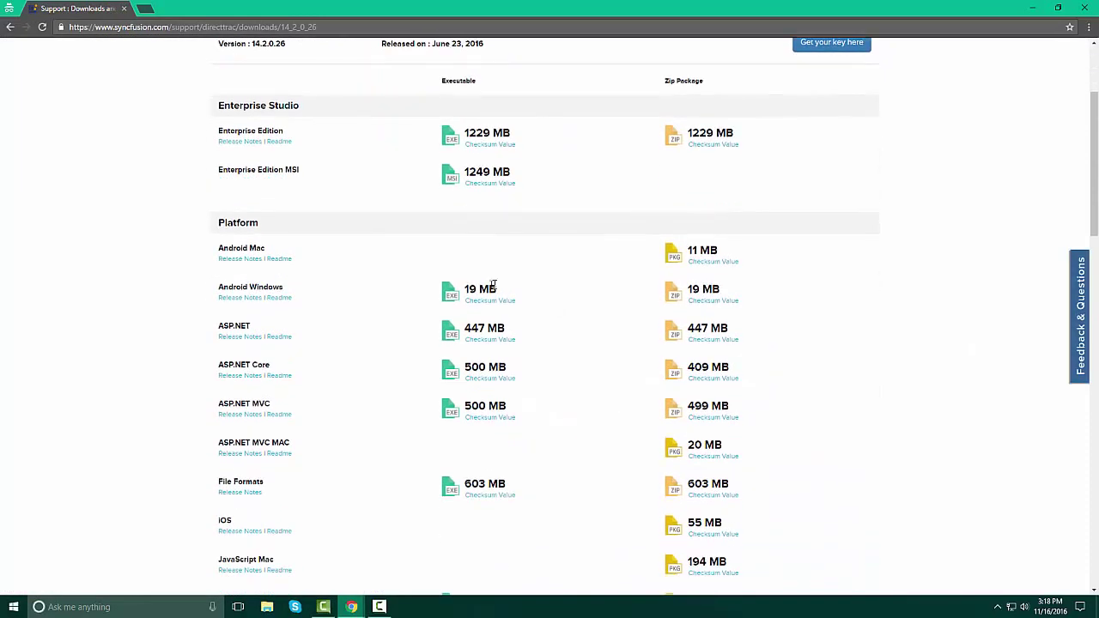
{"action": "left_click", "coordinate": [452, 299]}
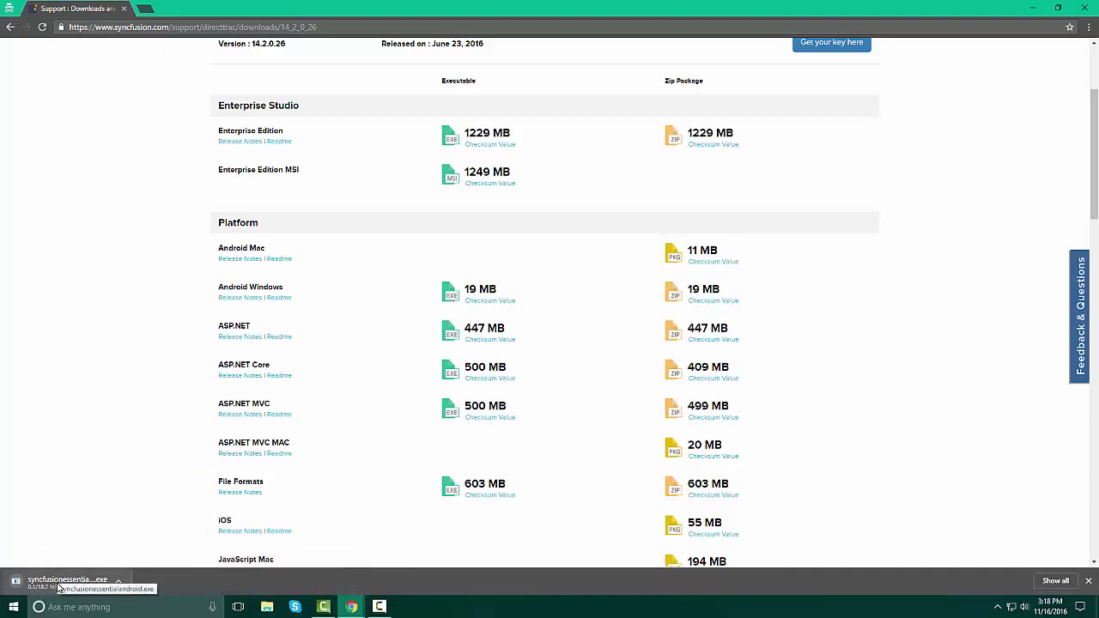
{"action": "left_click", "coordinate": [53, 583]}
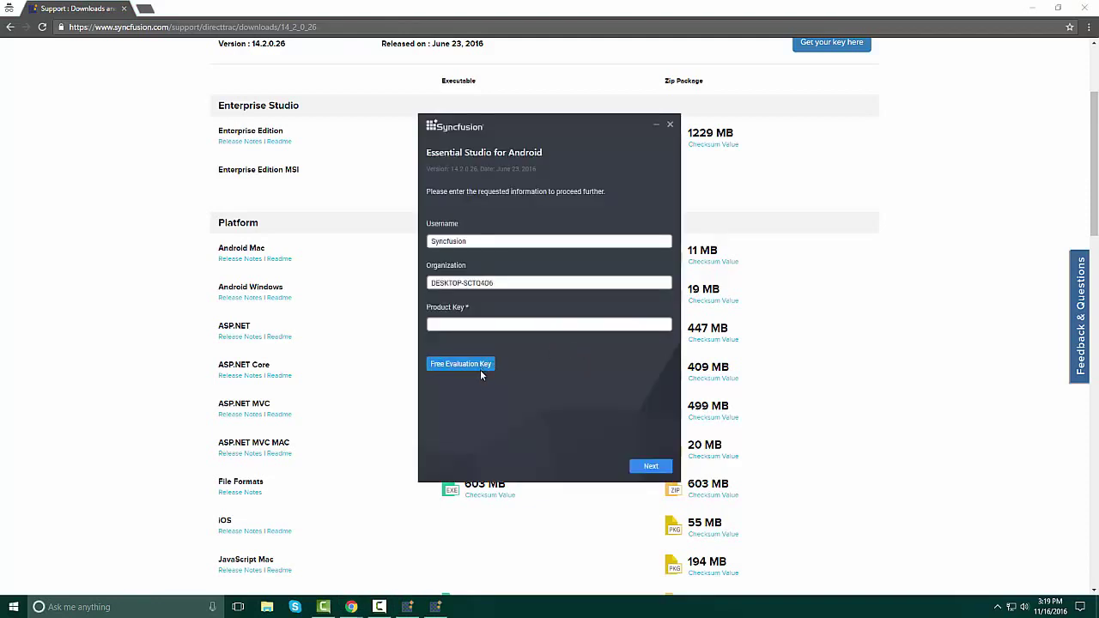
Paste the copied unlock key into the installer's Product Key field.
{"action": "left_click", "coordinate": [454, 323]}
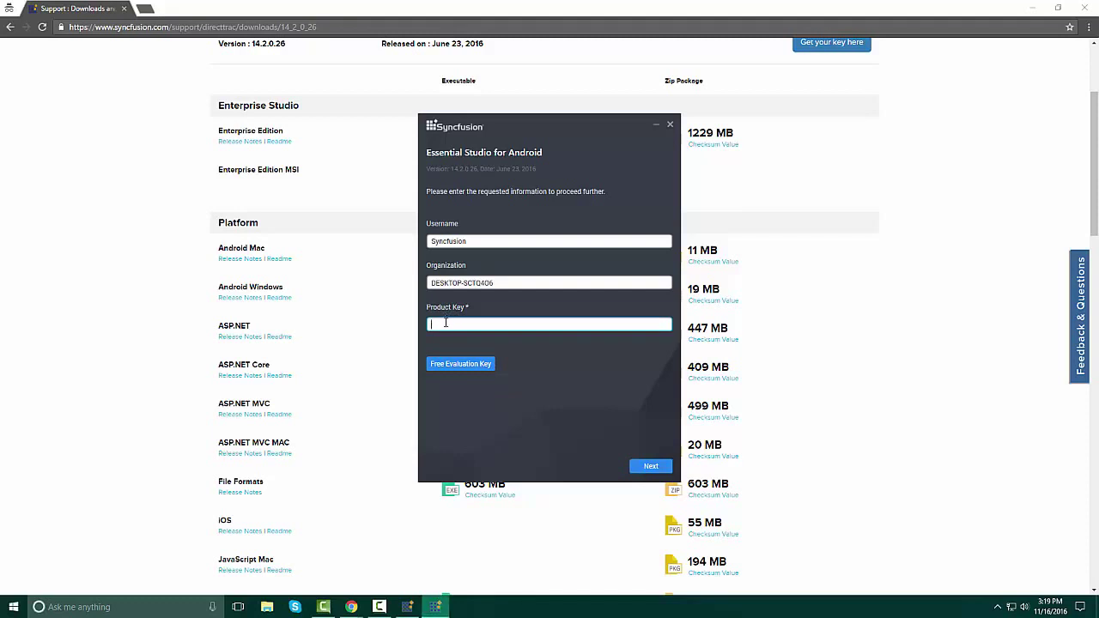
{"action": "right_click", "coordinate": [445, 323]}
{"action": "left_click", "coordinate": [474, 355]}
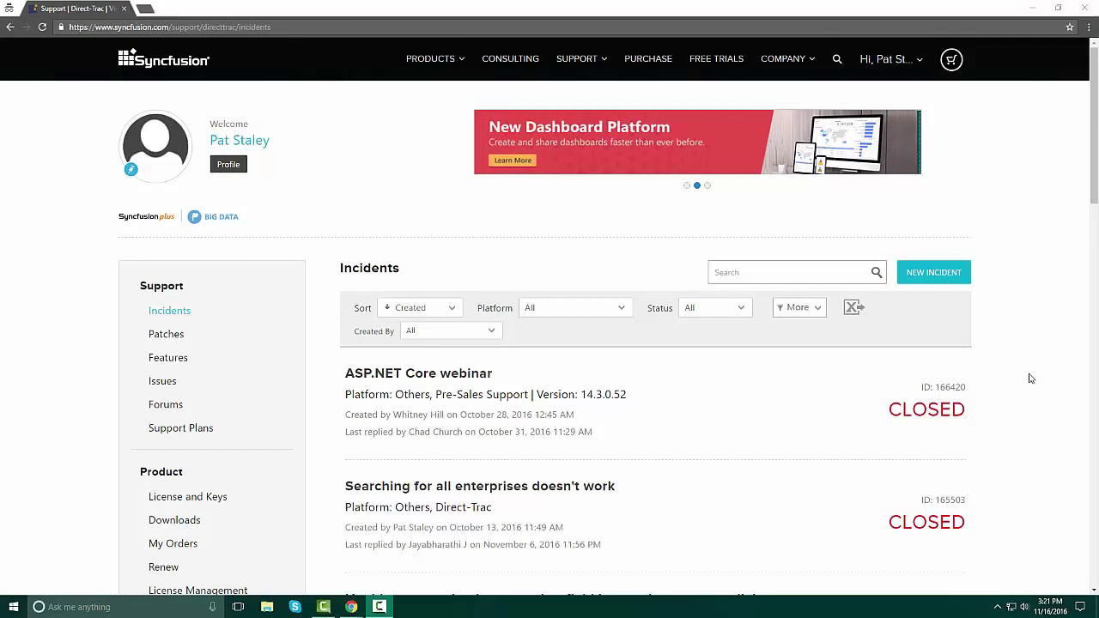
Start a new incident from the Incidents list to bring up the Create New Incident form.
{"action": "scroll", "coordinate": [1029, 382], "scroll_direction": "down", "scroll_amount": 2}
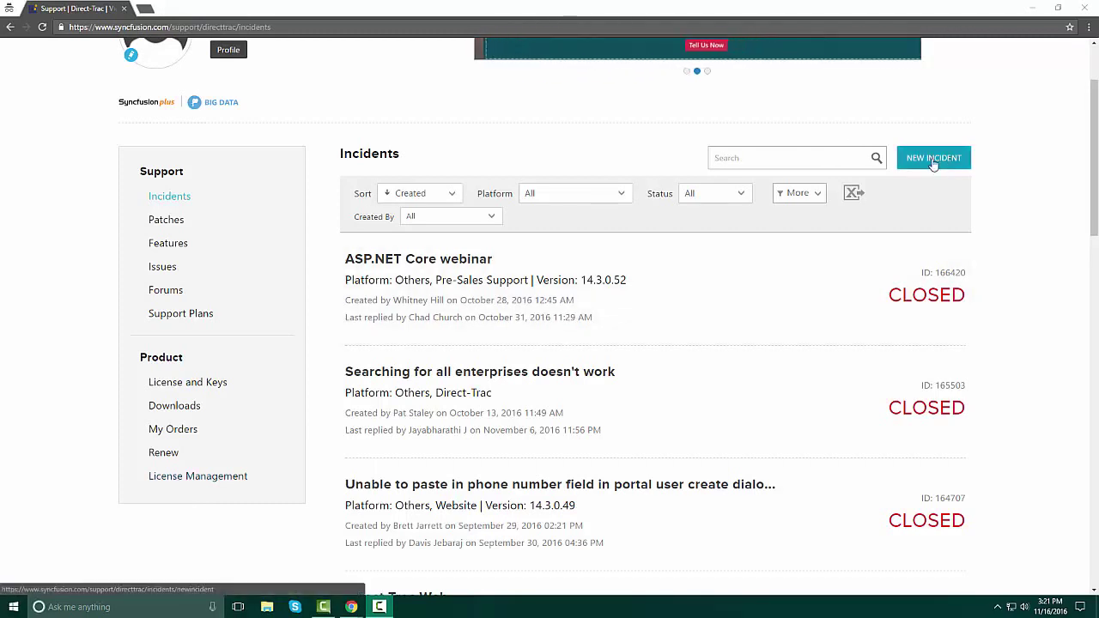
{"action": "left_click", "coordinate": [933, 159]}
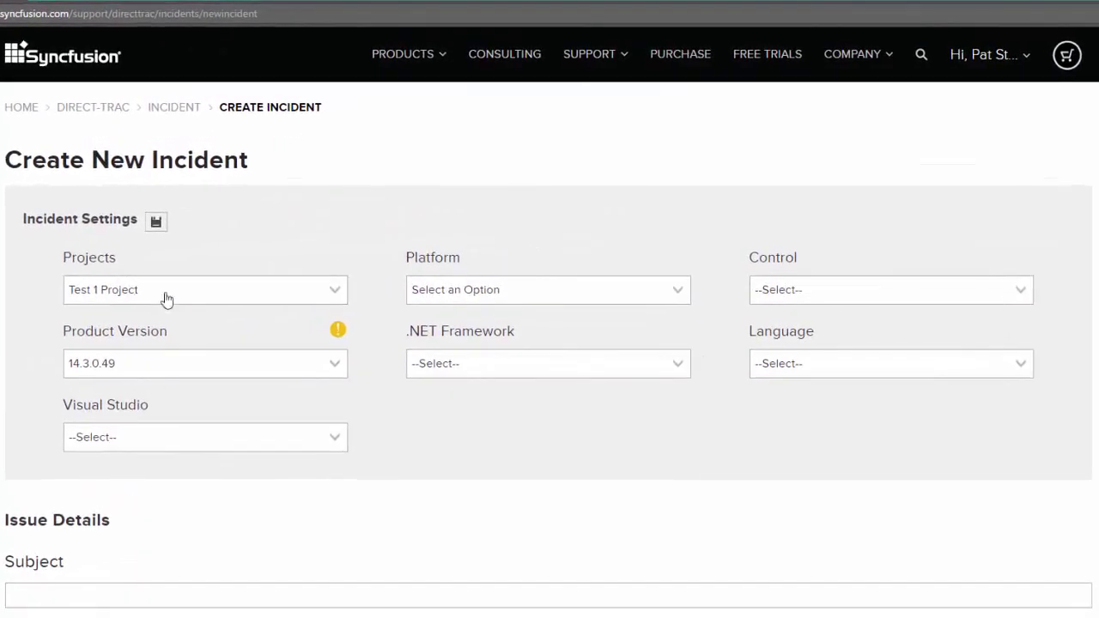
Choose the 14.3 project, JavaScript platform and DocumentEditor control for the incident.
{"action": "left_click", "coordinate": [336, 290]}
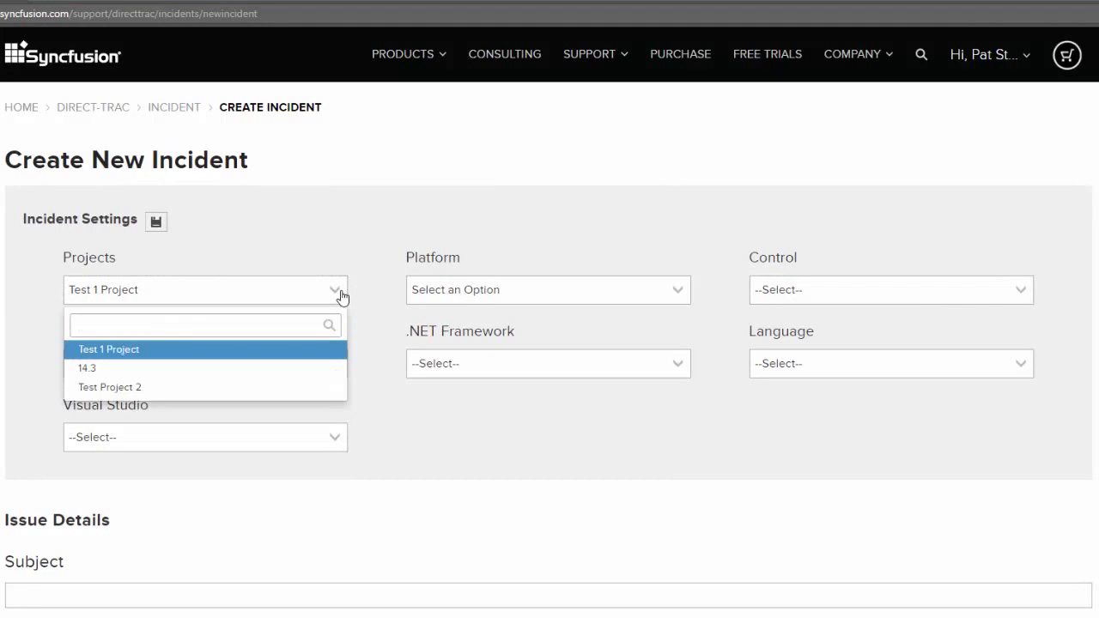
{"action": "left_click", "coordinate": [173, 372]}
{"action": "left_click", "coordinate": [634, 292]}
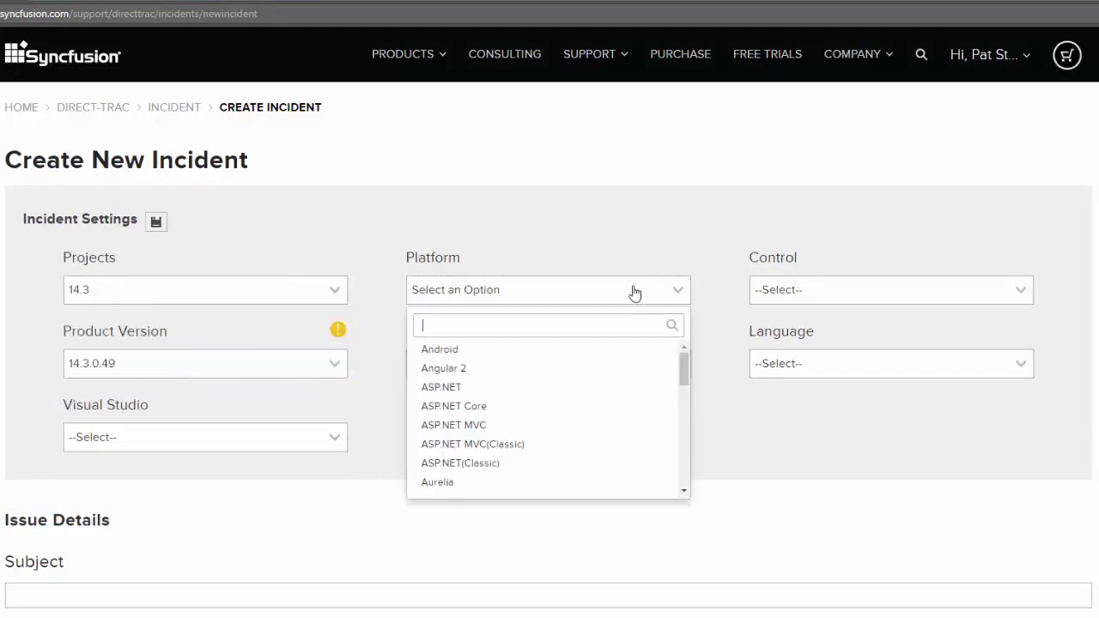
{"action": "scroll", "coordinate": [567, 430], "scroll_direction": "down", "scroll_amount": 3}
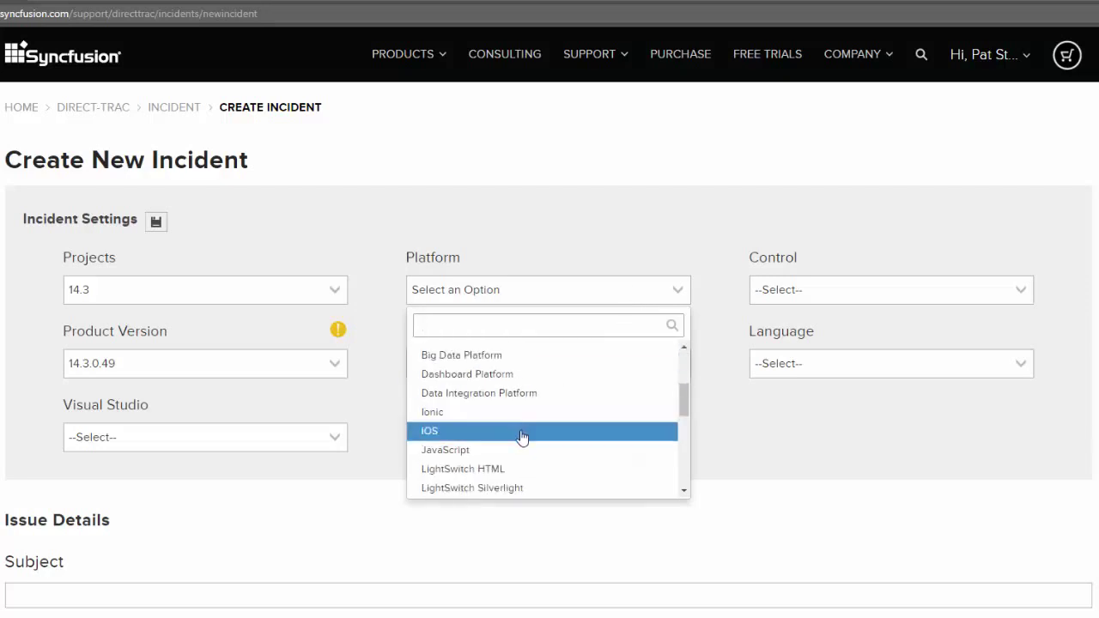
{"action": "left_click", "coordinate": [518, 454]}
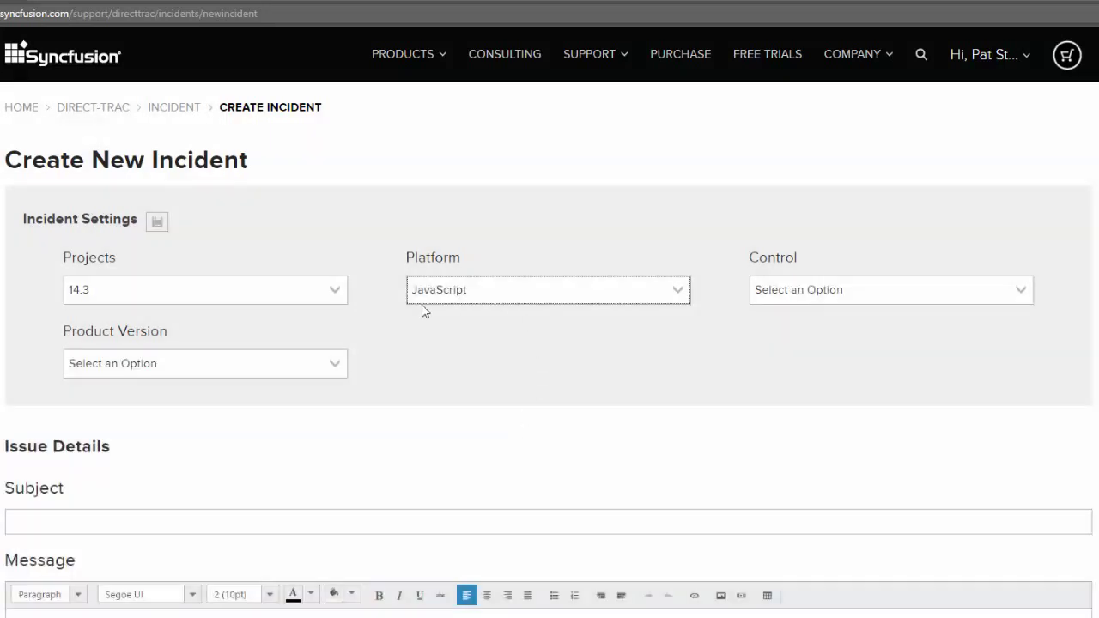
{"action": "left_click", "coordinate": [994, 302]}
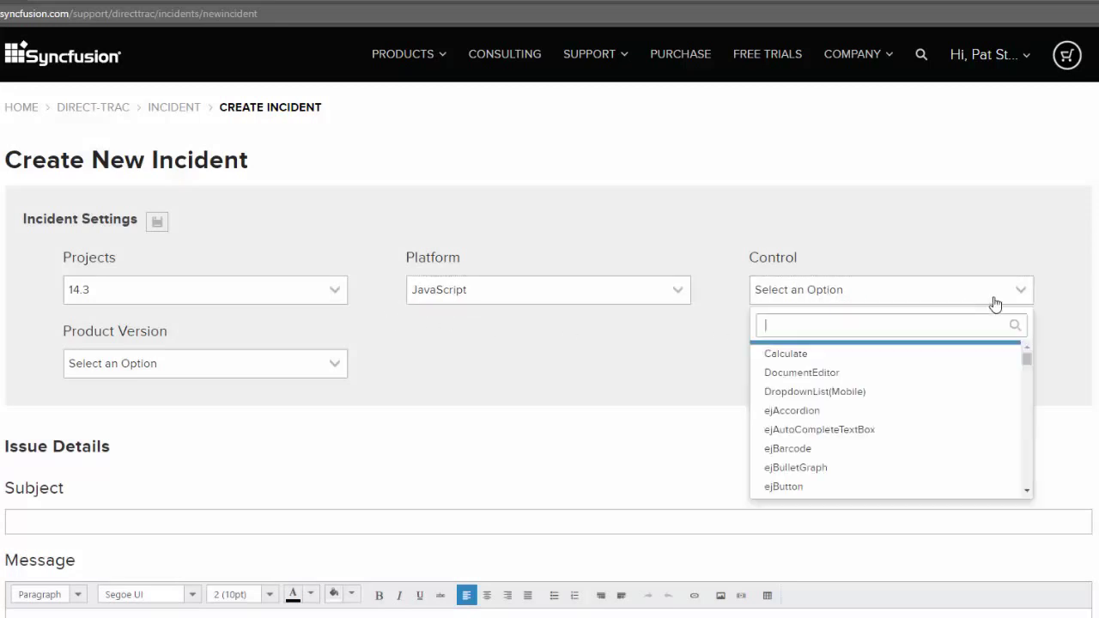
{"action": "left_click", "coordinate": [956, 376]}
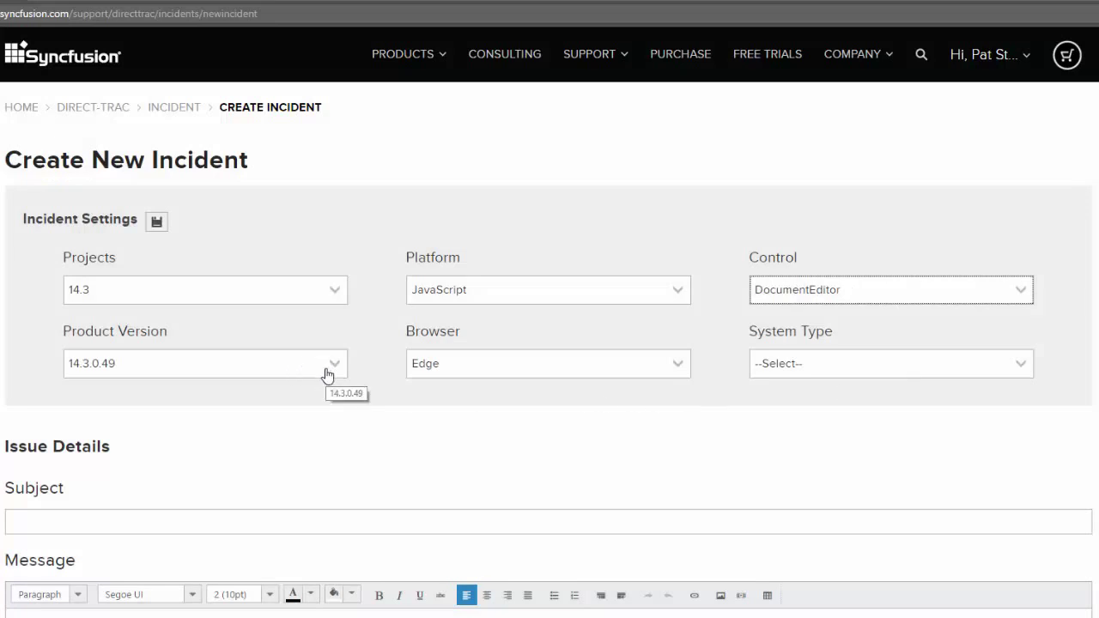
Keep product version 14.3.0.49 and leave the browser set to Edge.
{"action": "left_click", "coordinate": [336, 368]}
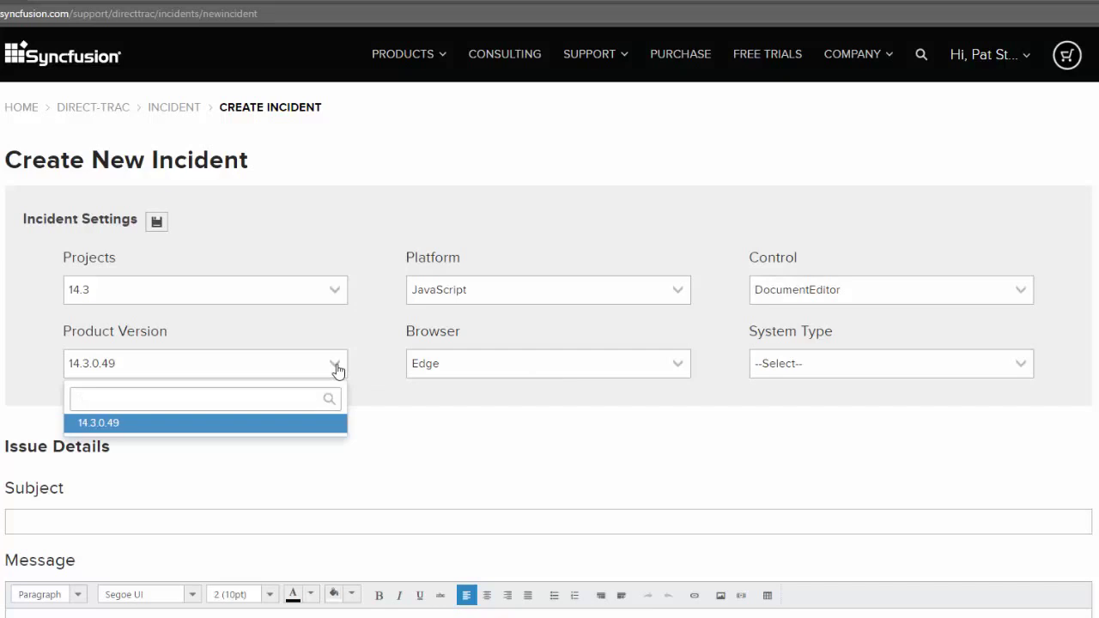
{"action": "left_click", "coordinate": [335, 367]}
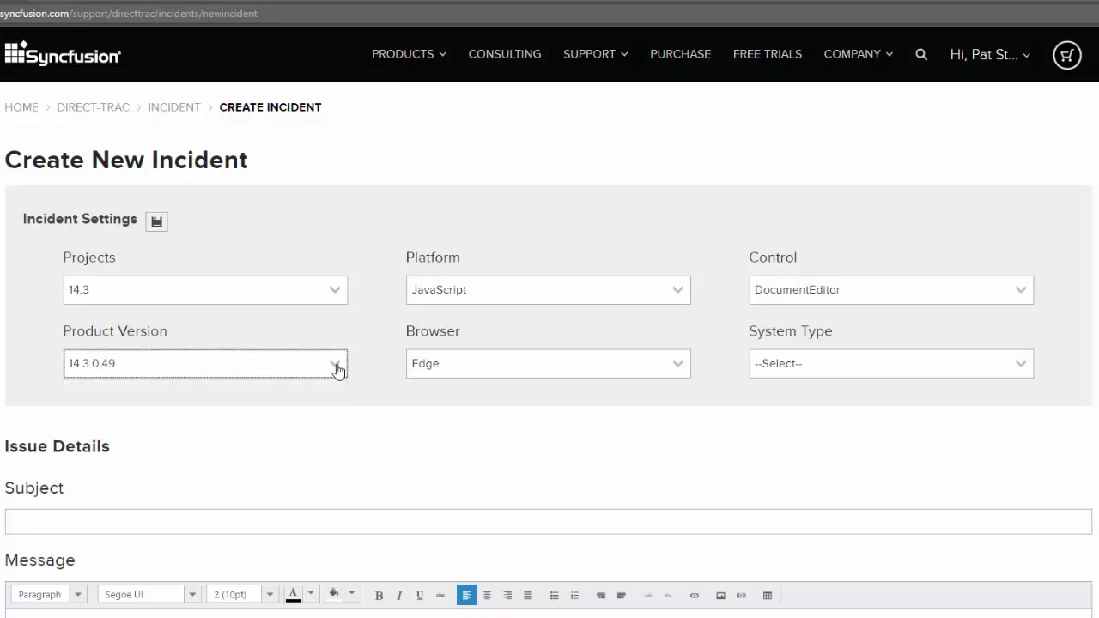
{"action": "left_click", "coordinate": [575, 374]}
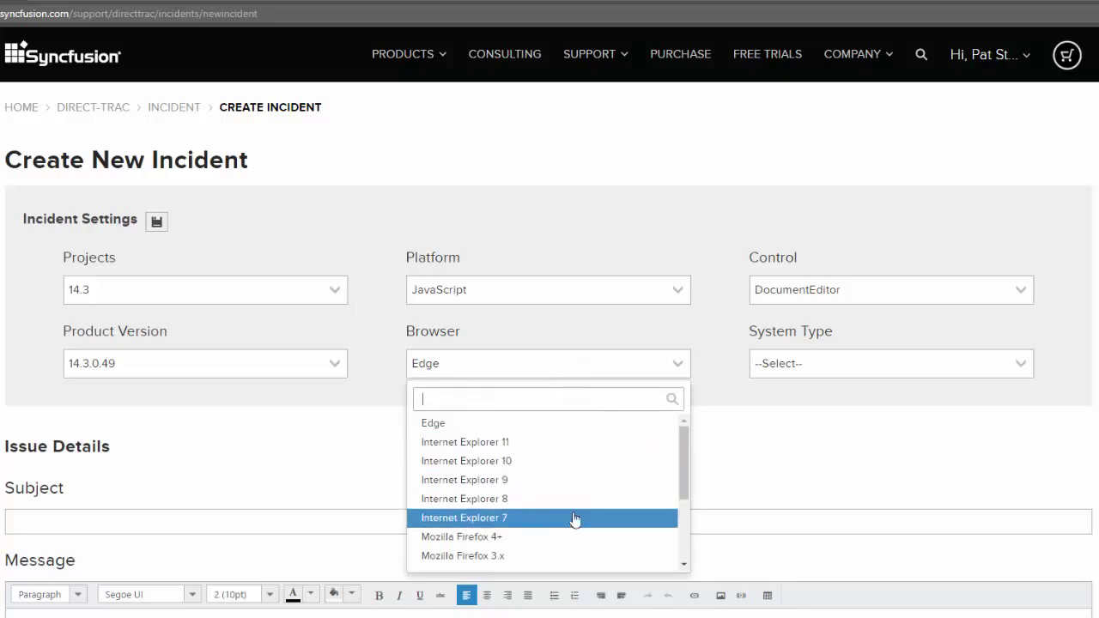
{"action": "scroll", "coordinate": [727, 435], "scroll_direction": "down", "scroll_amount": 1}
Enter the incident subject 'This is a test'.
{"action": "scroll", "coordinate": [725, 435], "scroll_direction": "down", "scroll_amount": 2}
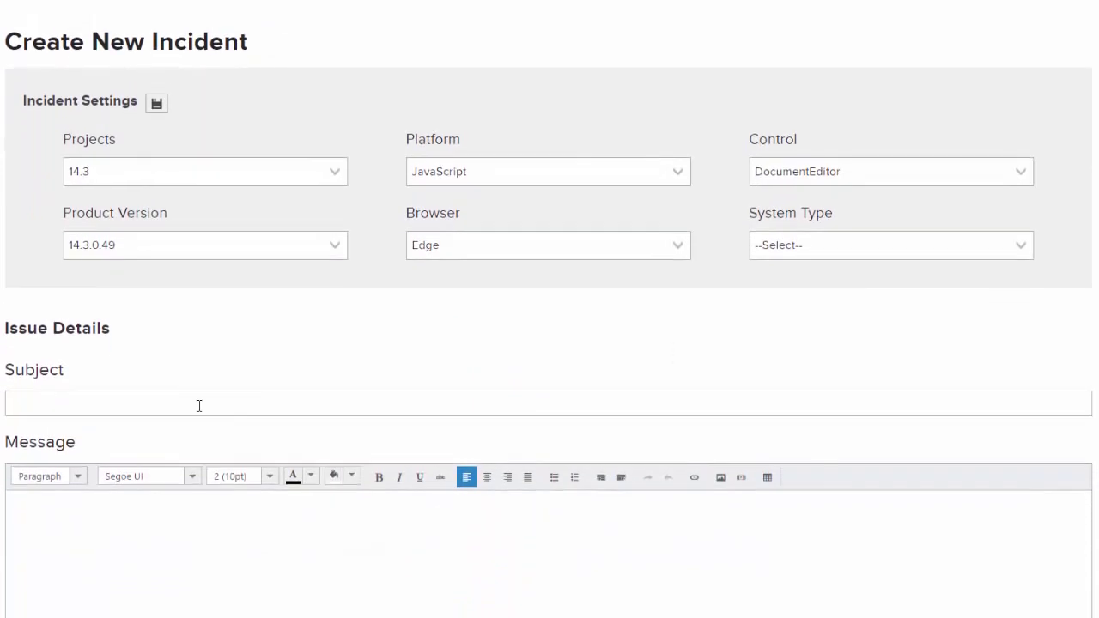
{"action": "left_click", "coordinate": [199, 405]}
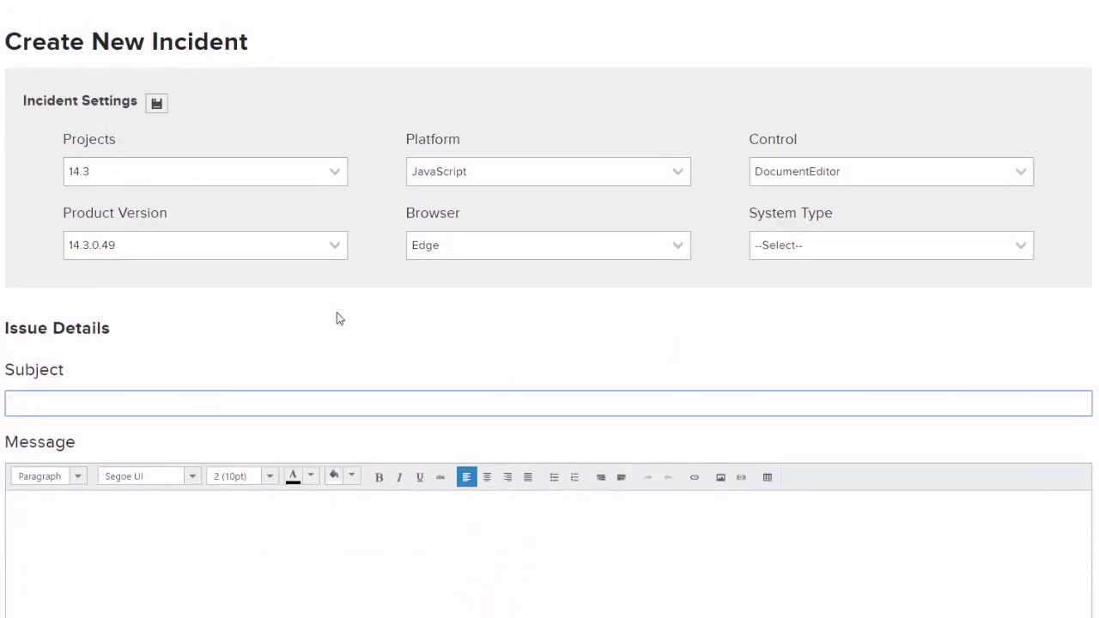
{"action": "type", "text": "This is a test"}
Write the message 'Describe the issue with the control', leaving no file attached.
{"action": "left_click", "coordinate": [90, 505]}
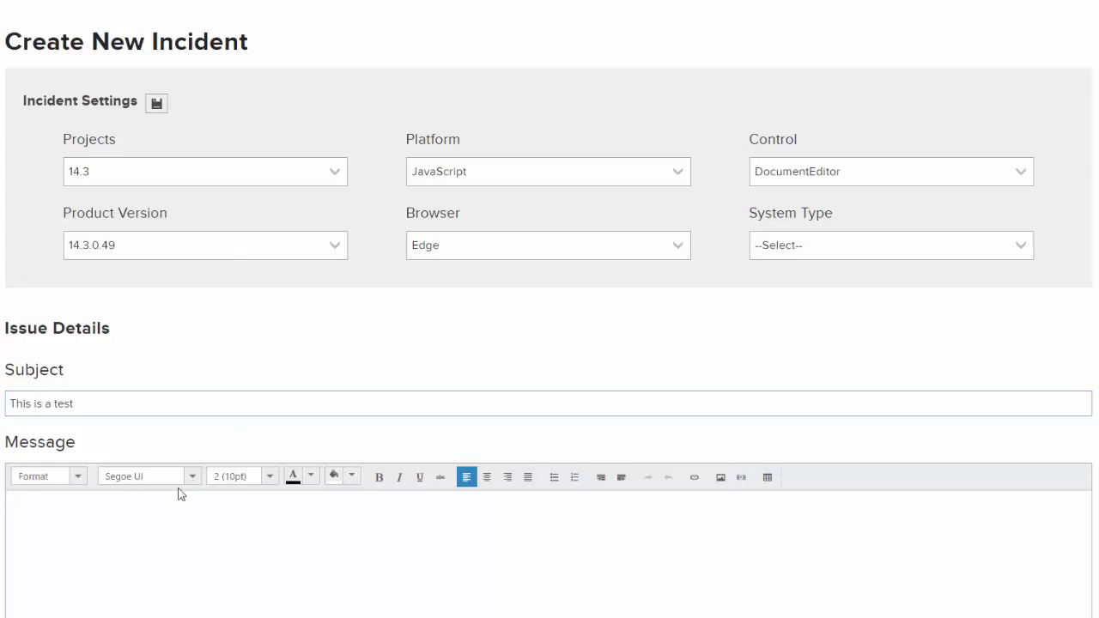
{"action": "scroll", "coordinate": [183, 492], "scroll_direction": "down", "scroll_amount": 2}
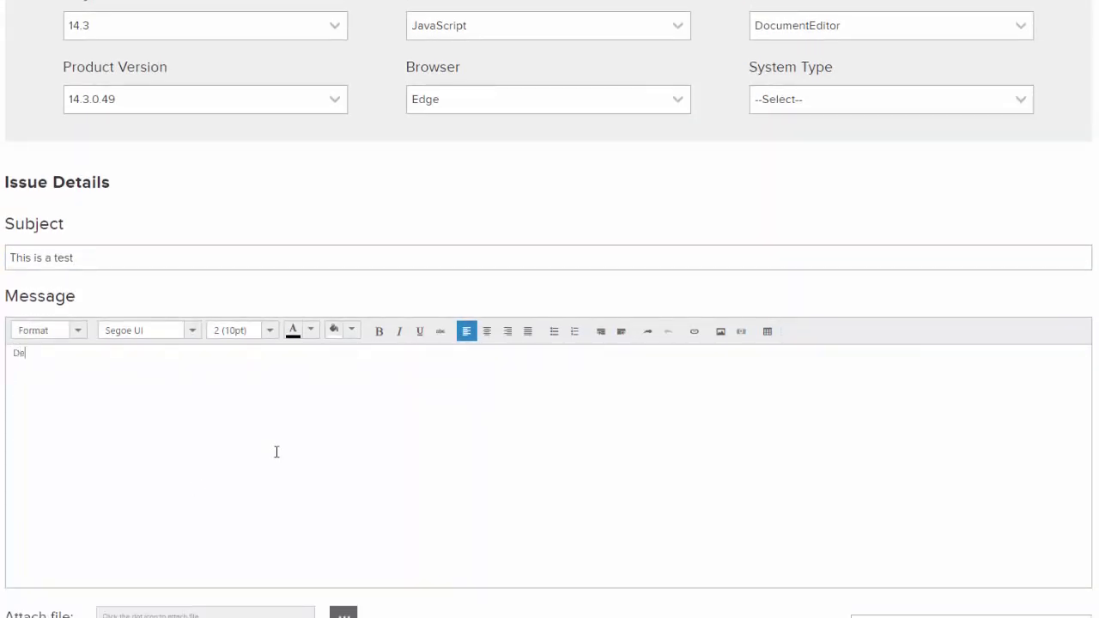
{"action": "type", "text": "Describe the issue with the control"}
{"action": "scroll", "coordinate": [278, 452], "scroll_direction": "down", "scroll_amount": 3}
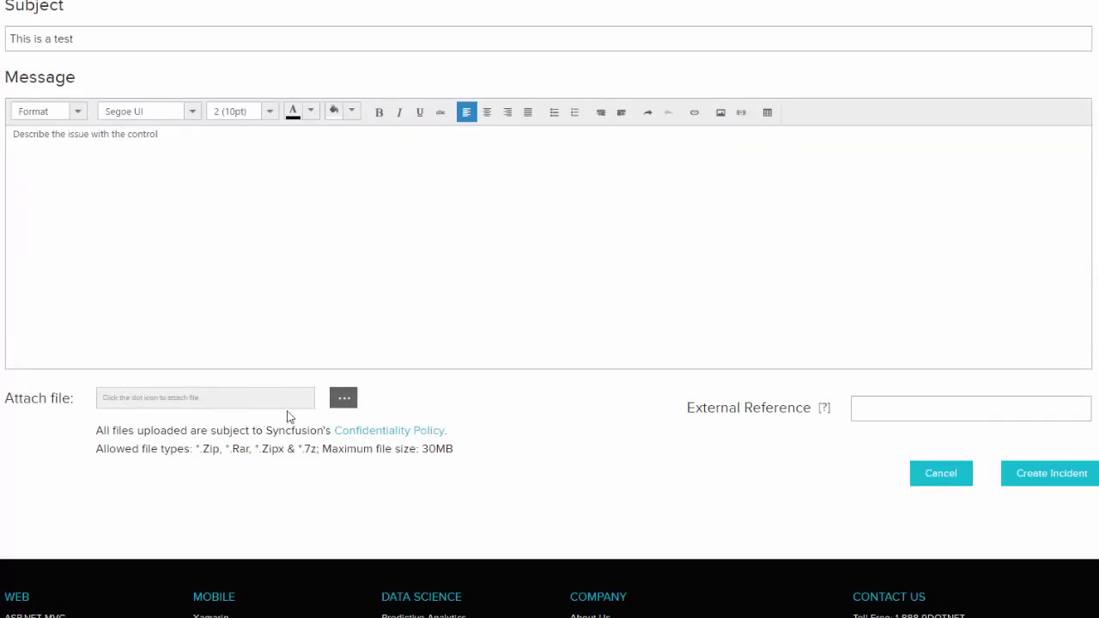
{"action": "left_click", "coordinate": [344, 406]}
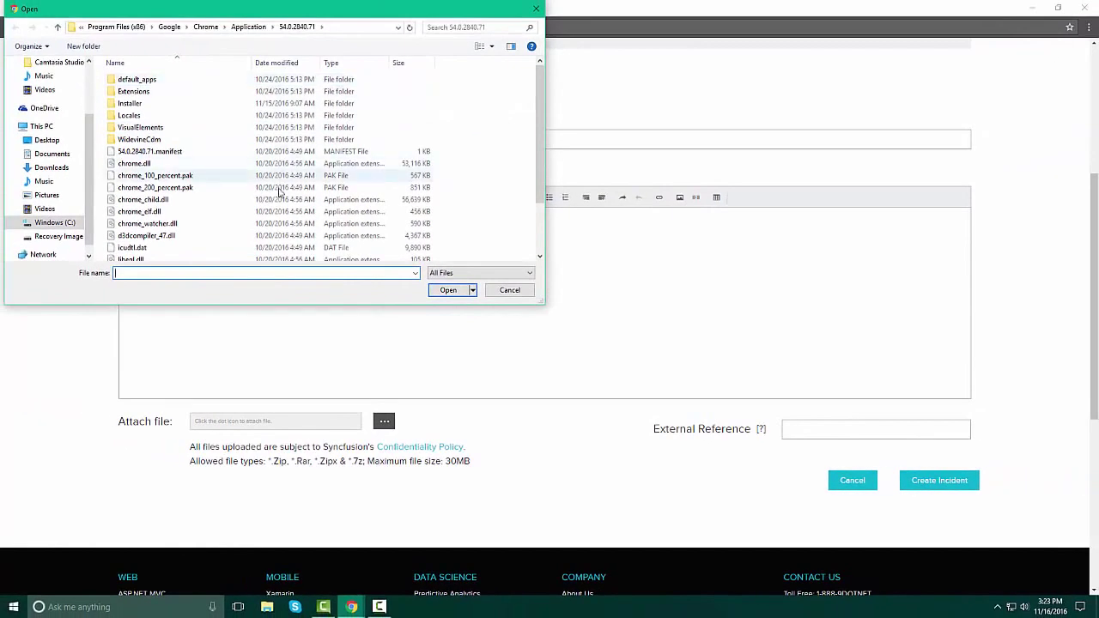
{"action": "left_click", "coordinate": [510, 290]}
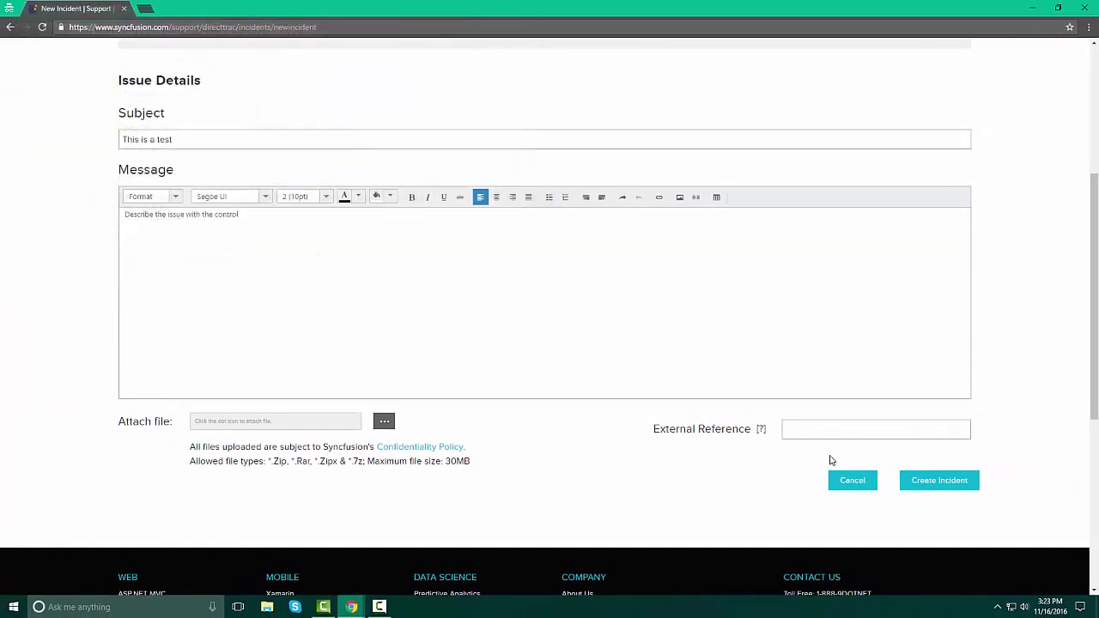
Create the incident, glance at its Incident Information, and return to the Incidents list.
{"action": "left_click", "coordinate": [943, 482]}
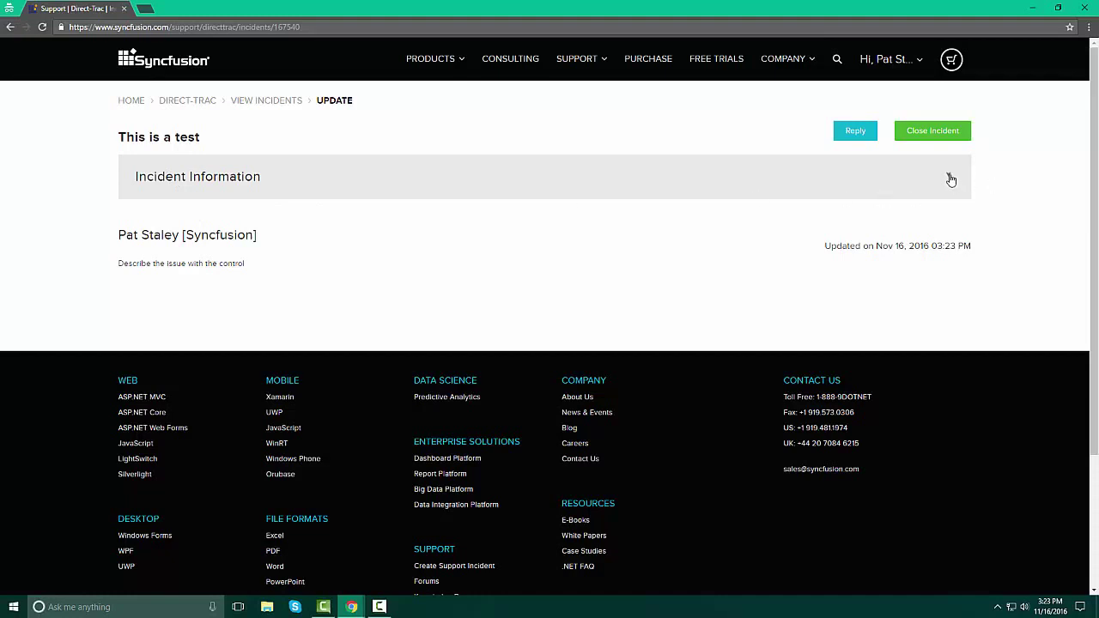
{"action": "left_click", "coordinate": [949, 177]}
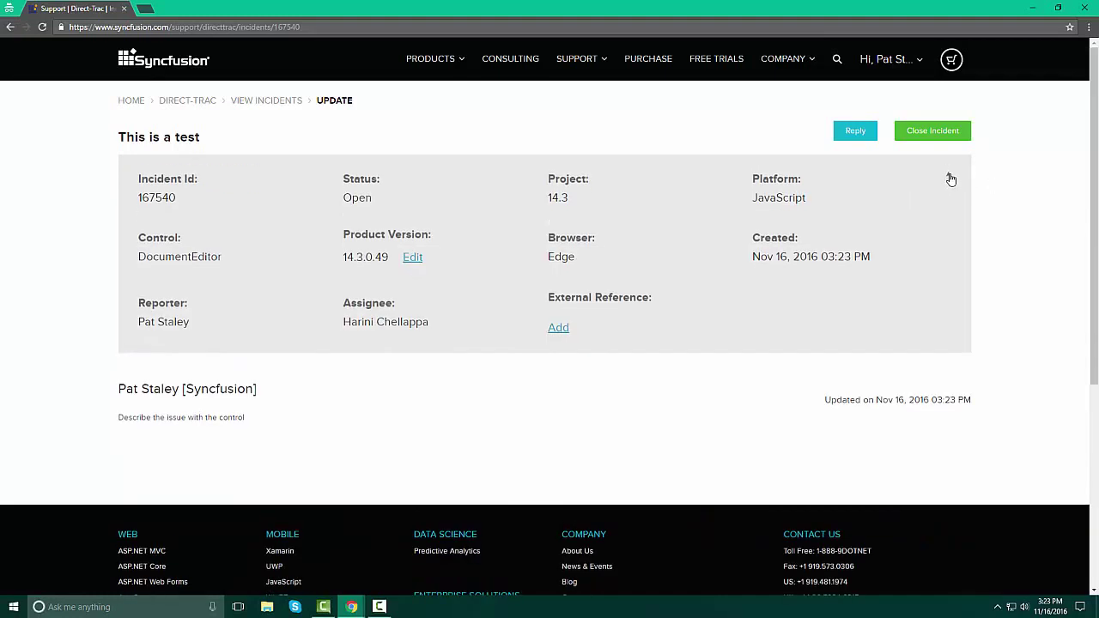
{"action": "left_click", "coordinate": [950, 178]}
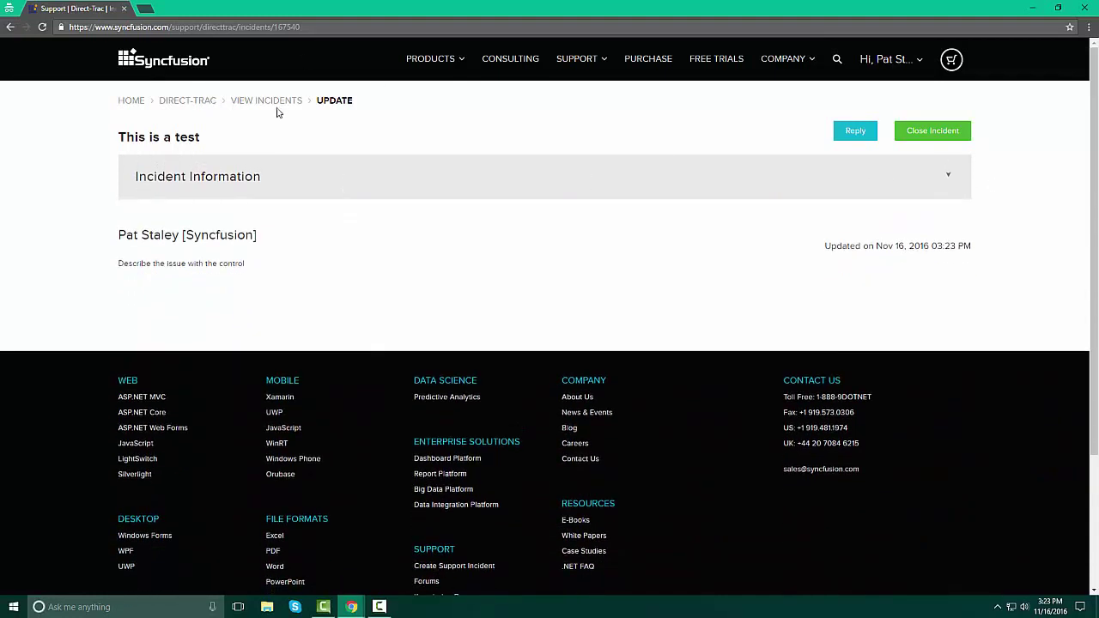
{"action": "left_click", "coordinate": [200, 104]}
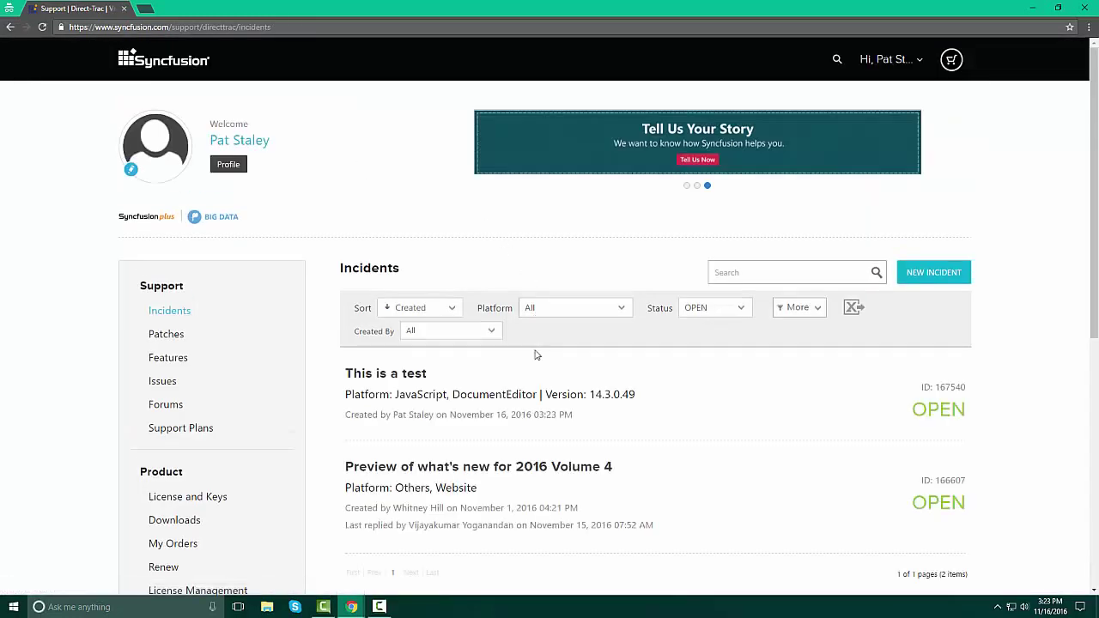
Open the 'This is a test' incident, abandon a reply, and reopen the incident.
{"action": "scroll", "coordinate": [809, 386], "scroll_direction": "down", "scroll_amount": 1}
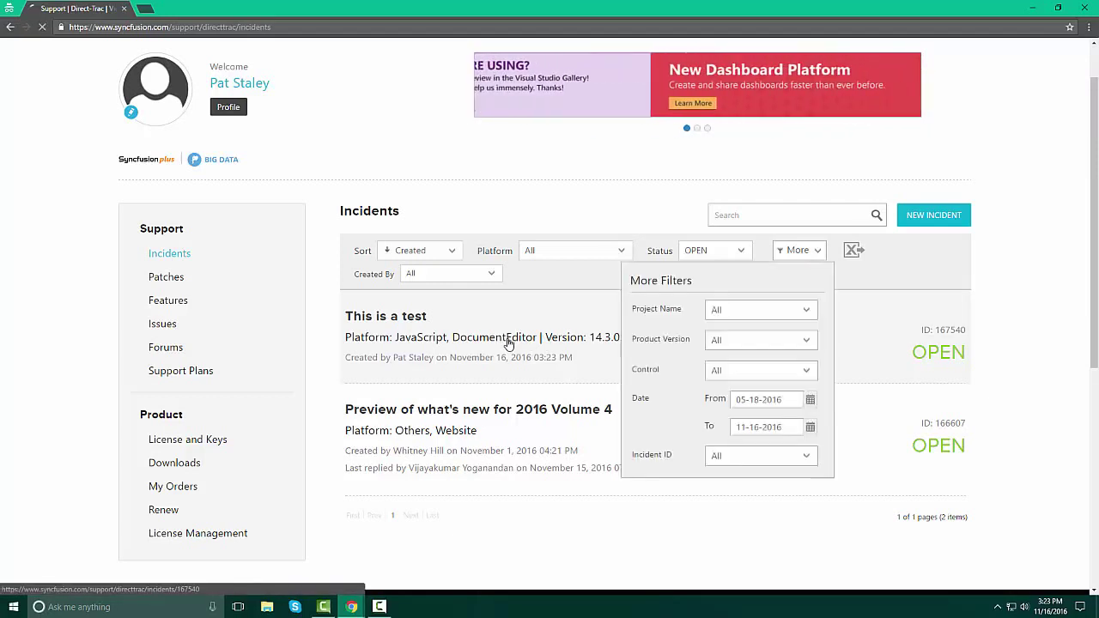
{"action": "left_click", "coordinate": [507, 343]}
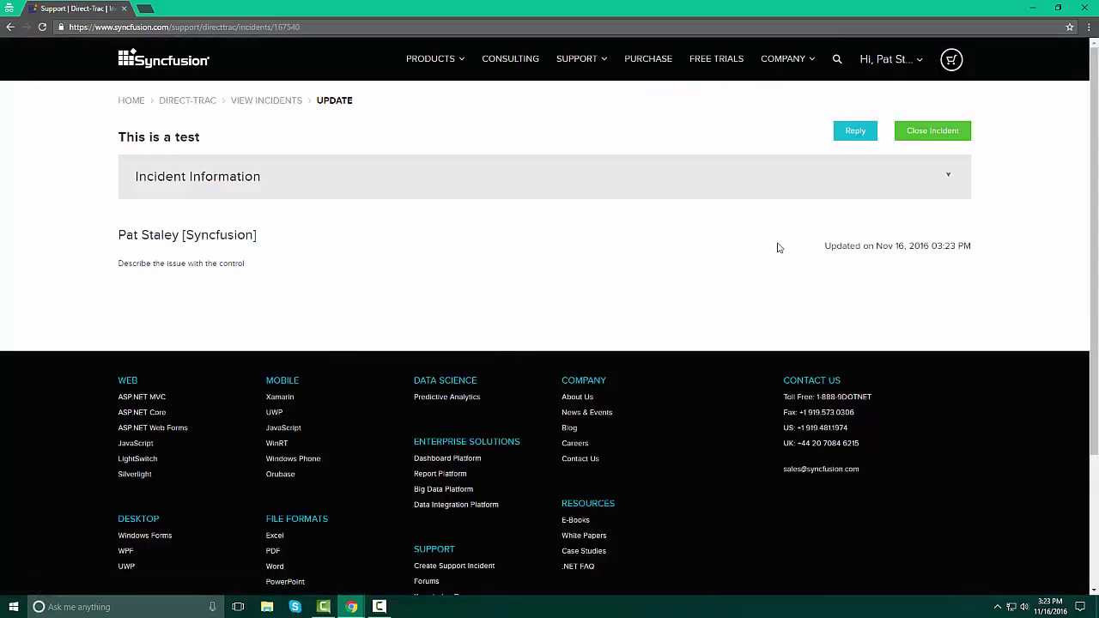
{"action": "left_click", "coordinate": [855, 137]}
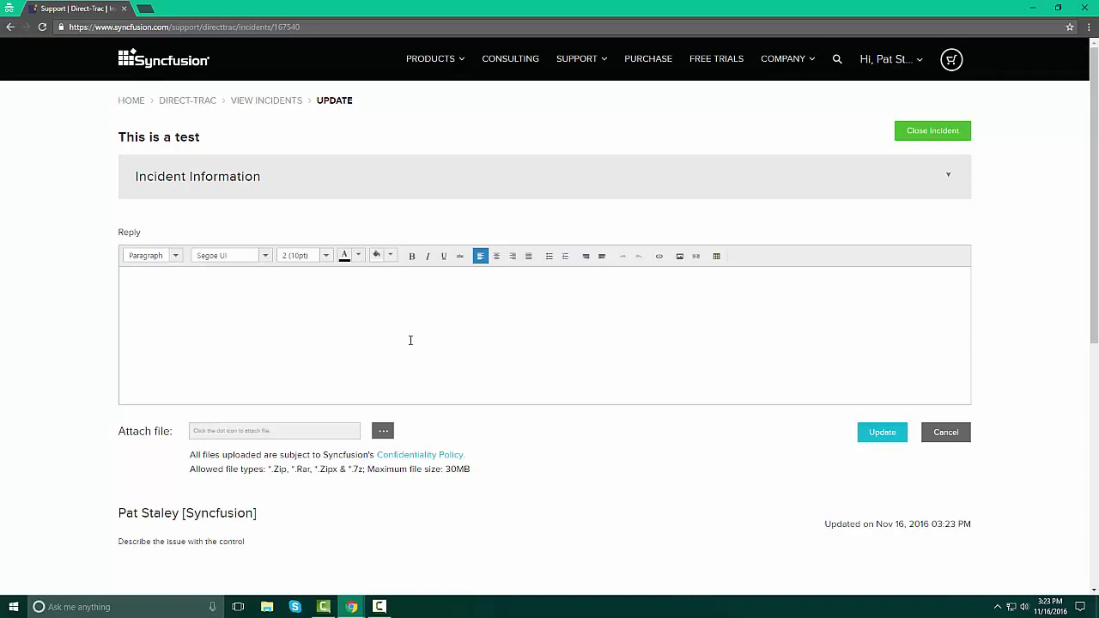
{"action": "left_click", "coordinate": [948, 438]}
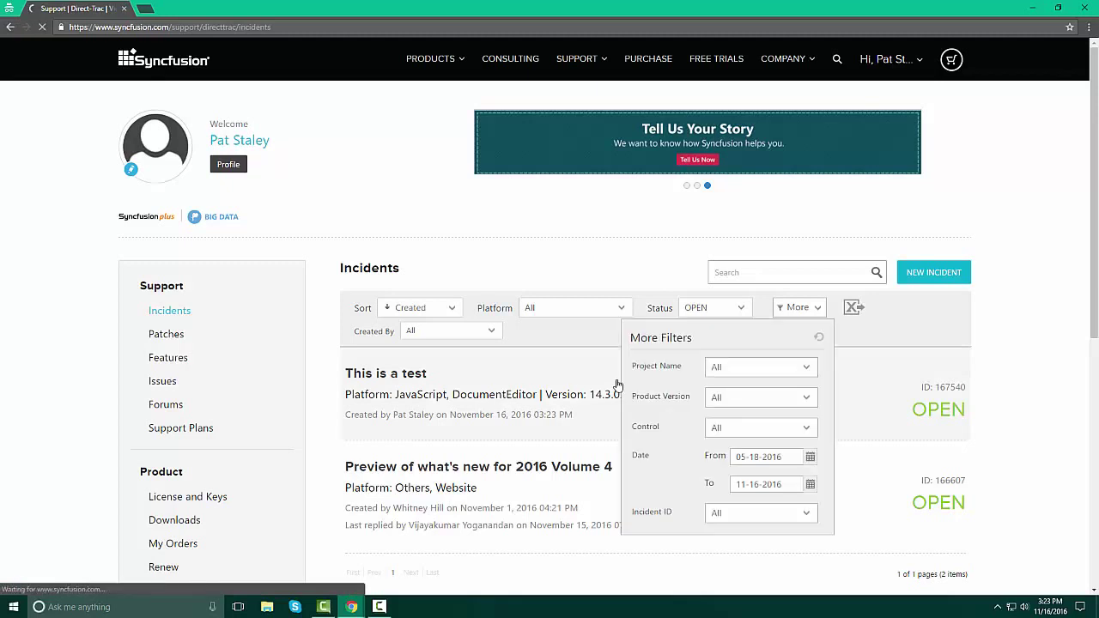
{"action": "left_click", "coordinate": [501, 401]}
{"action": "left_click", "coordinate": [932, 130]}
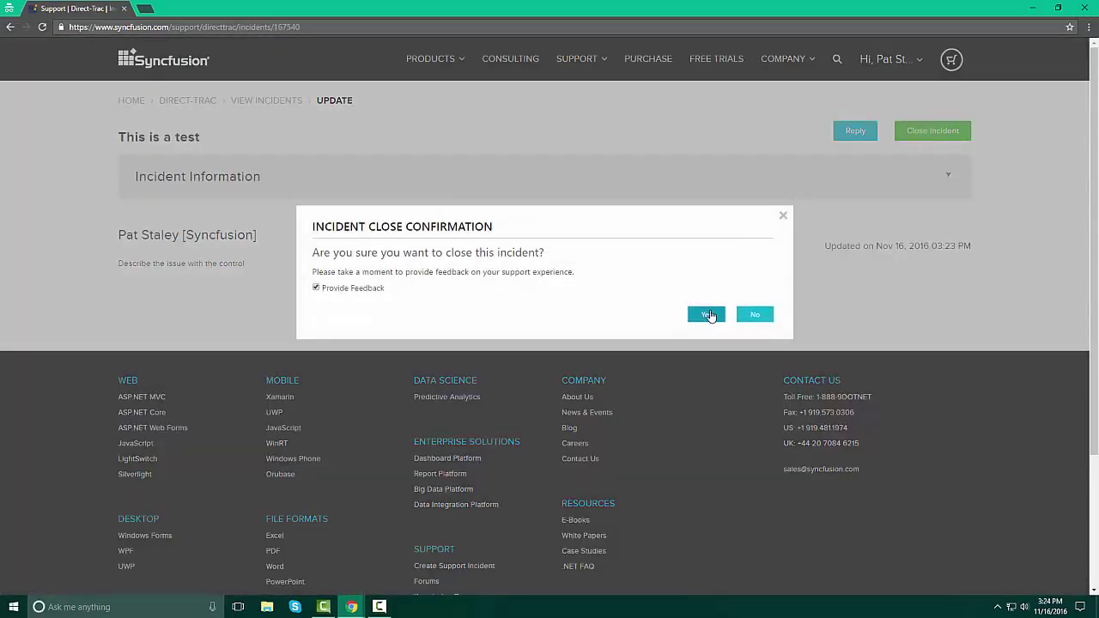
{"action": "left_click", "coordinate": [707, 314]}
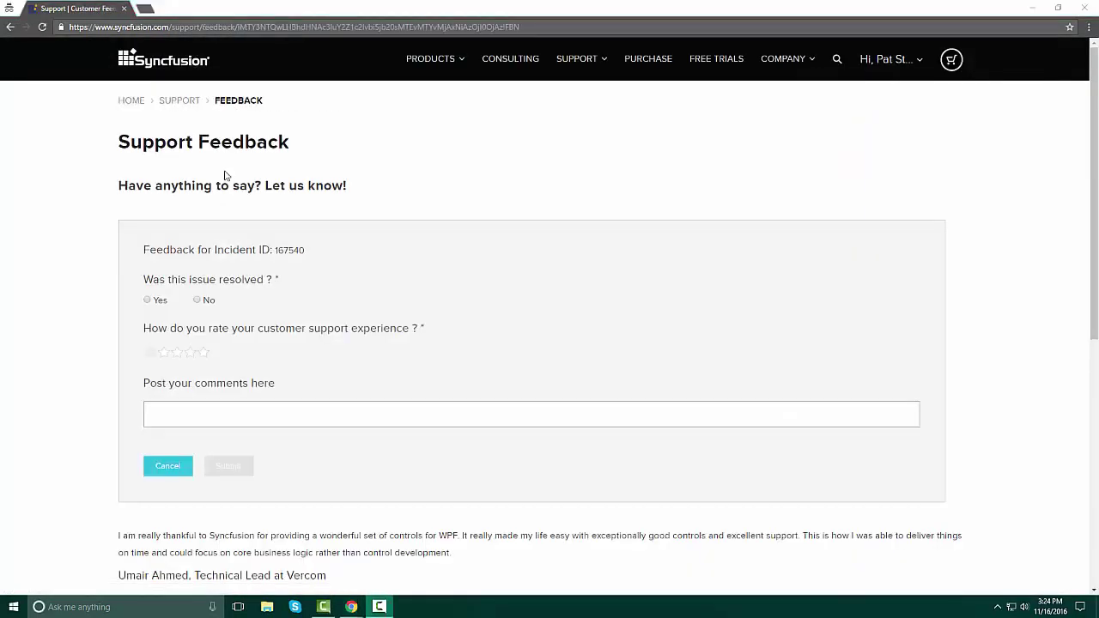